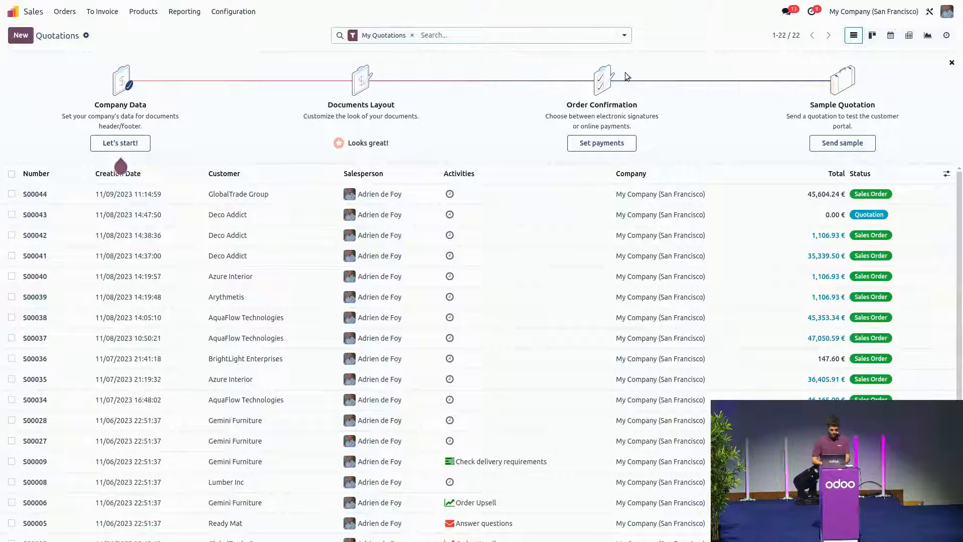
Step: Create a new quotation for BrightLight Enterprises using the HVAC - Classic Quotation Template
click(20, 36)
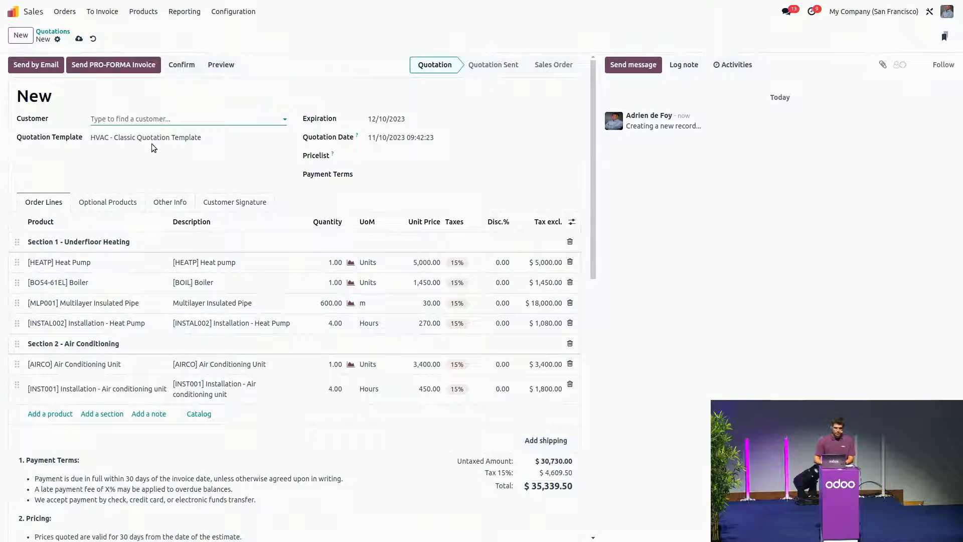
click(161, 121)
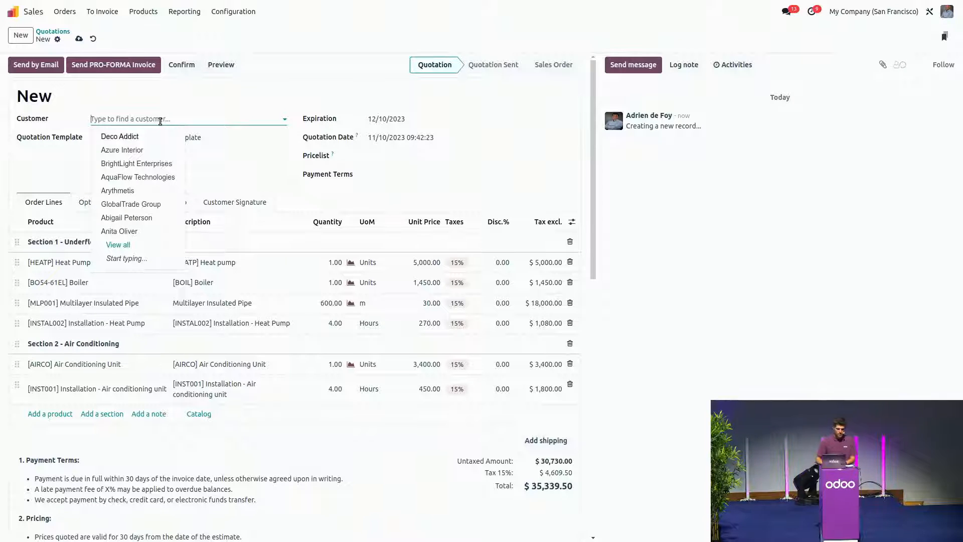
click(141, 167)
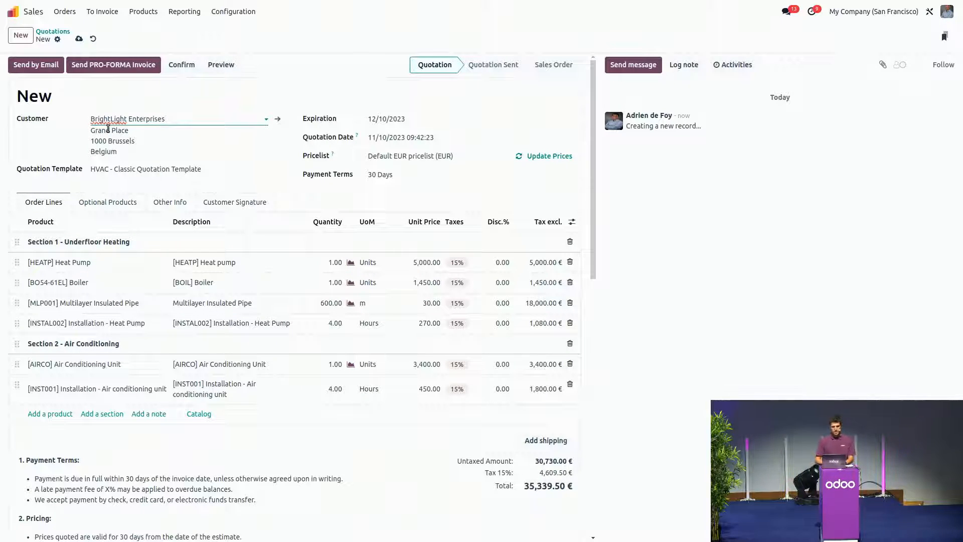
click(139, 169)
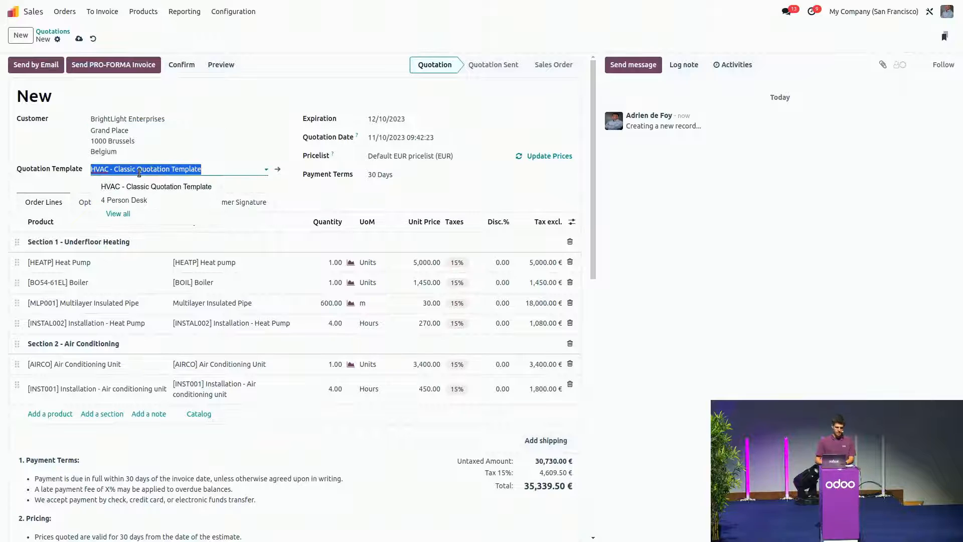
click(110, 187)
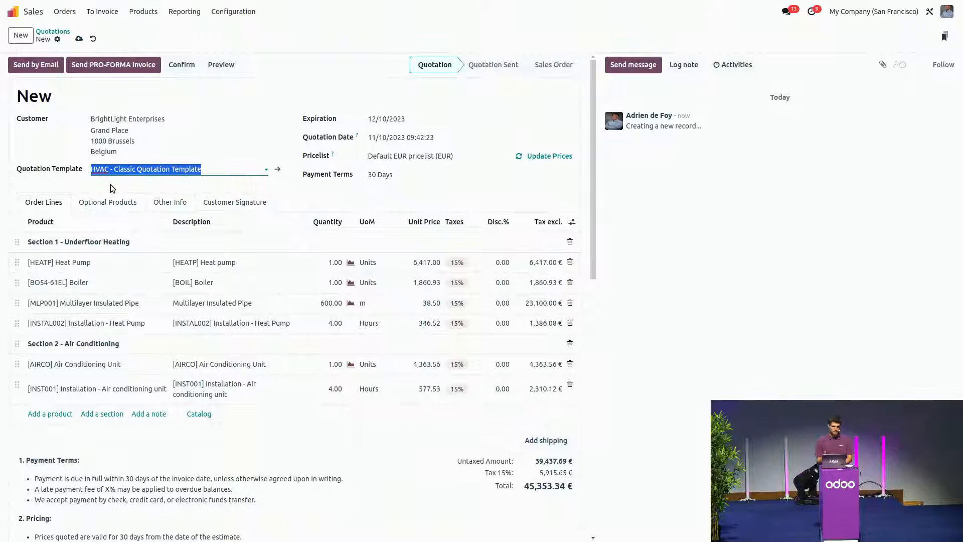
Step: Save the quotation and confirm it as a sales order, checking the project linked to it
scroll(145, 173, down, 1)
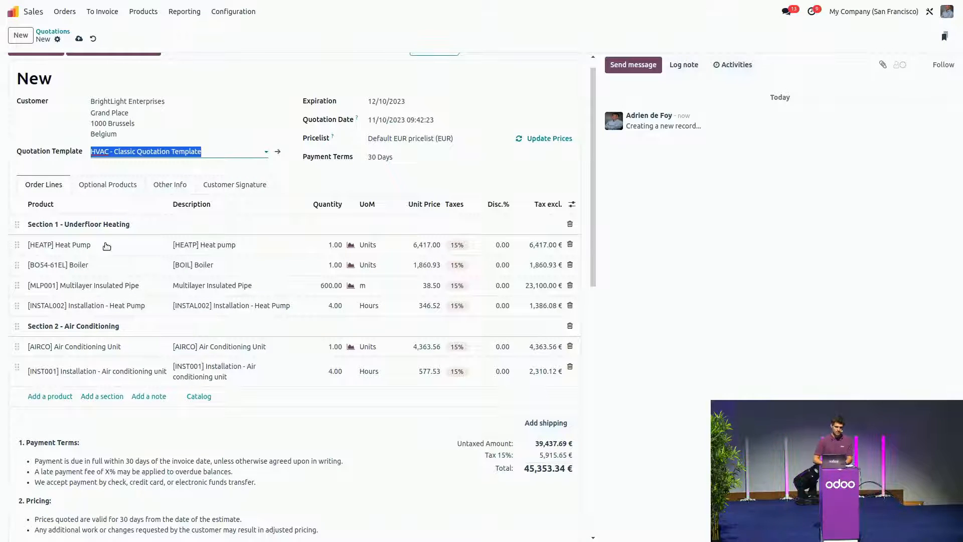
scroll(113, 232, down, 2)
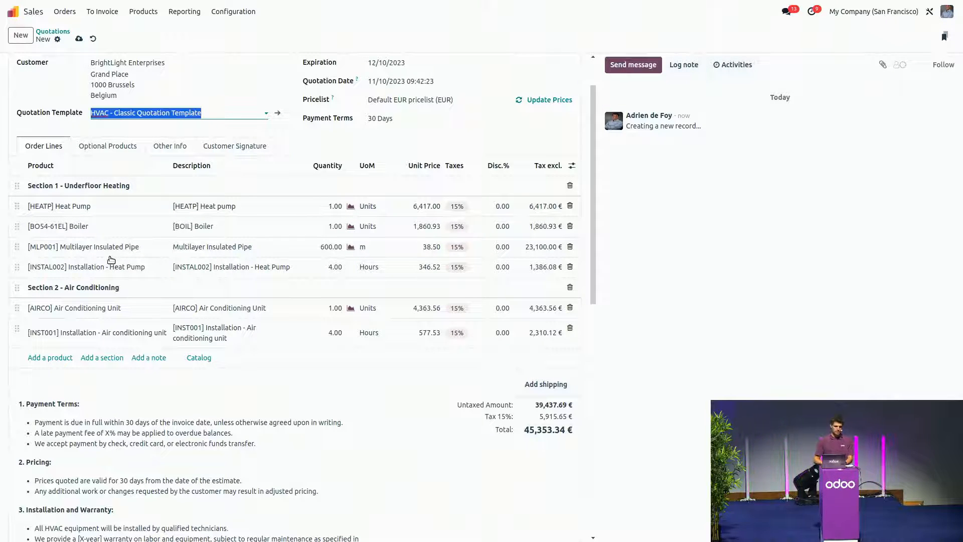
click(80, 39)
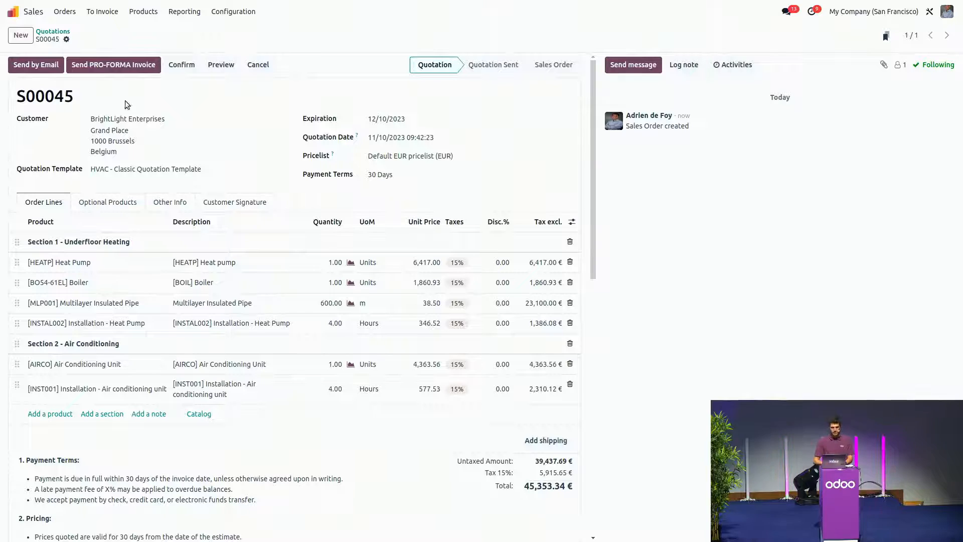
click(189, 65)
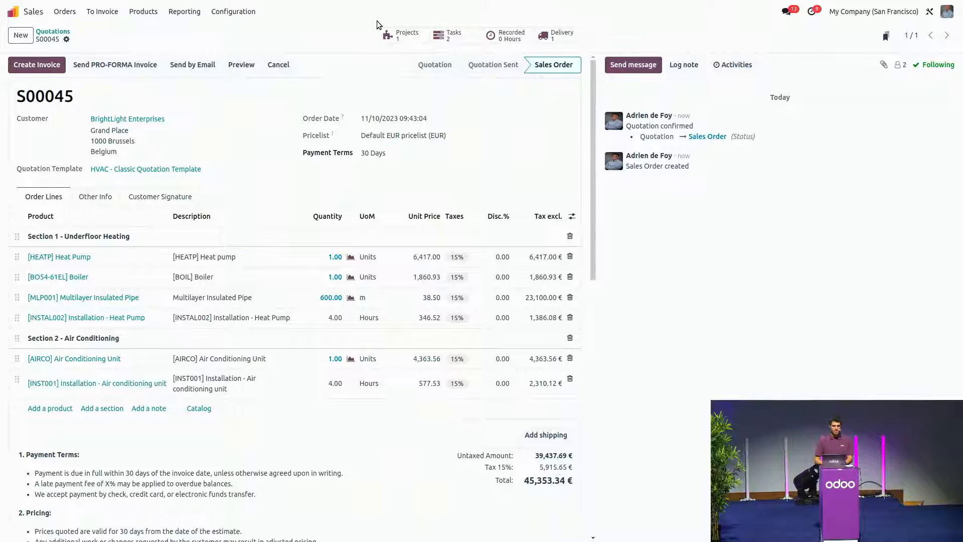
click(401, 39)
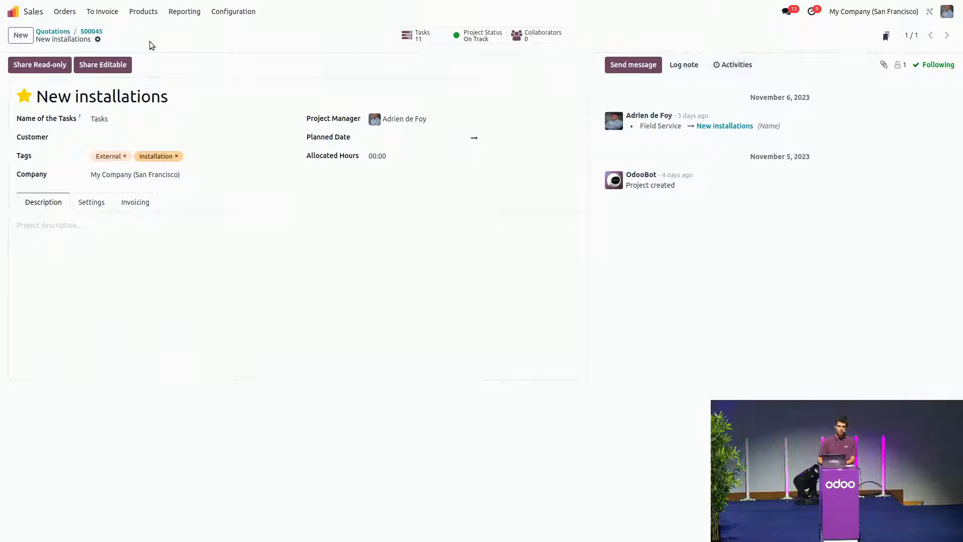
click(94, 31)
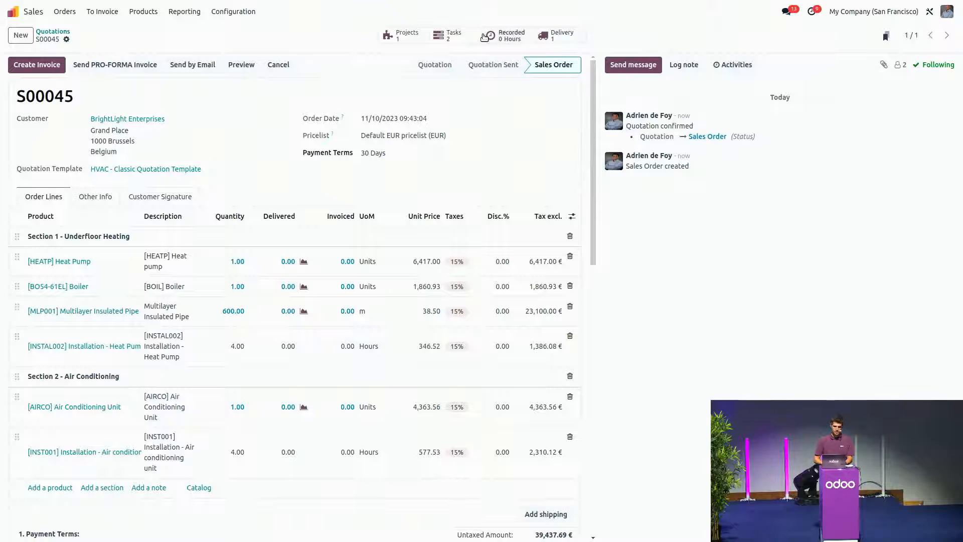
Step: Switch to the Field Service app and show the tasks that still have to be scheduled
click(21, 13)
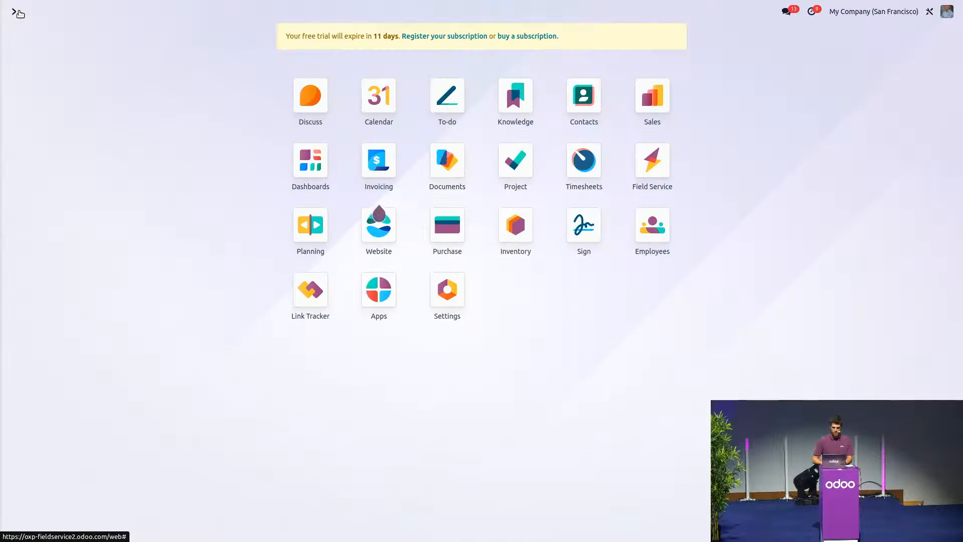
click(661, 164)
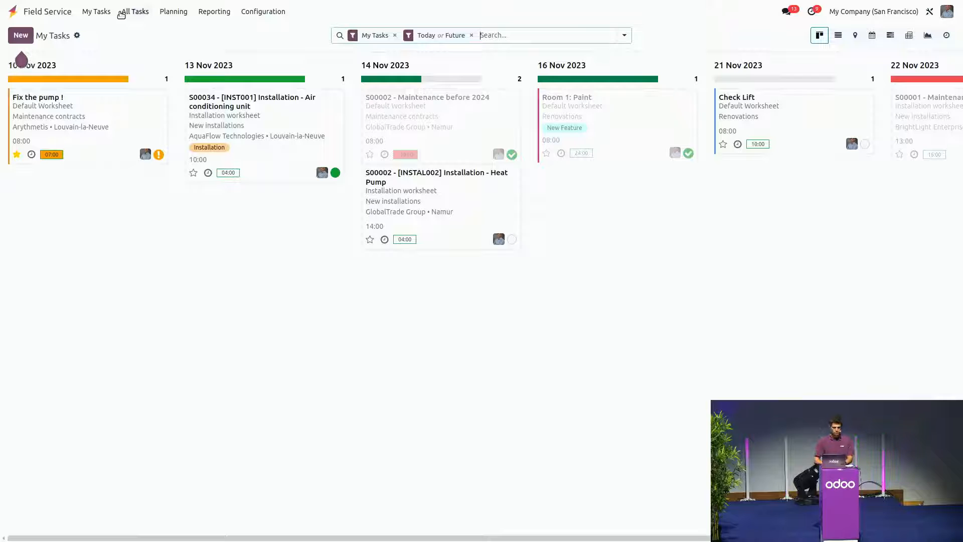
click(122, 14)
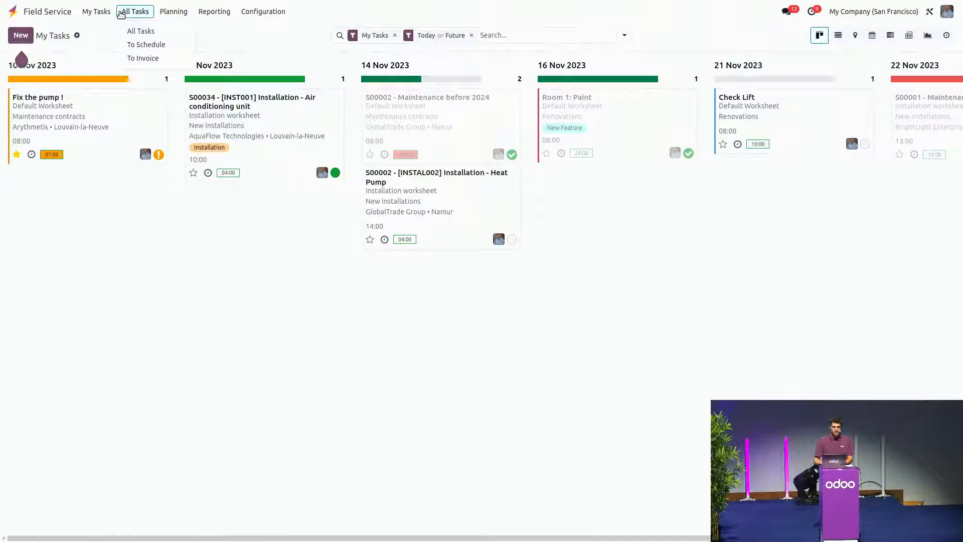
click(146, 44)
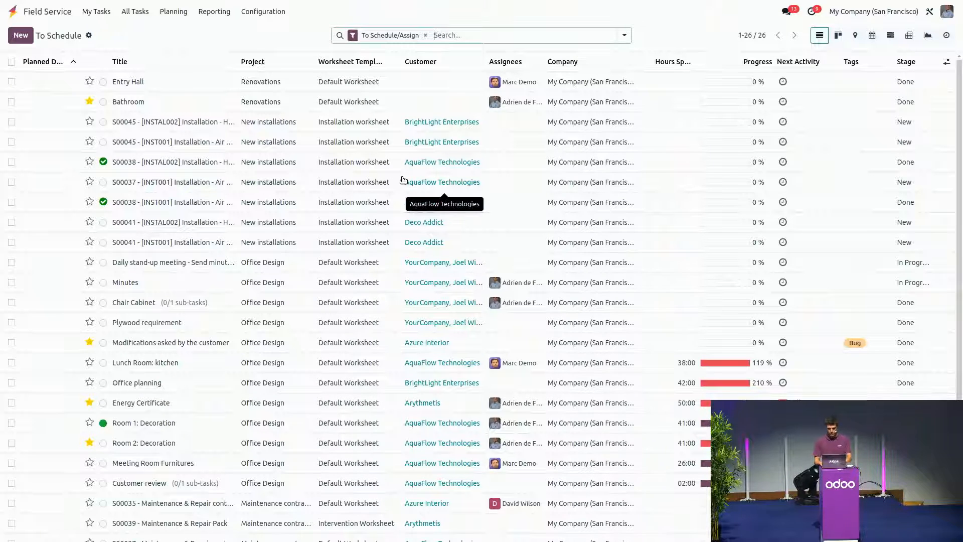
Step: Filter the tasks by the last two digits of the new order's number and open its heat pump installation task
text(45)
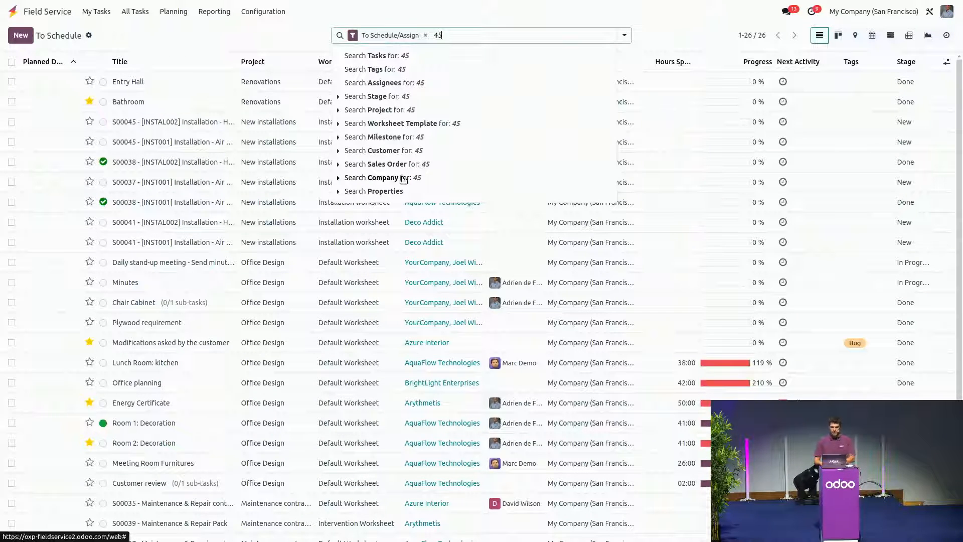
click(391, 56)
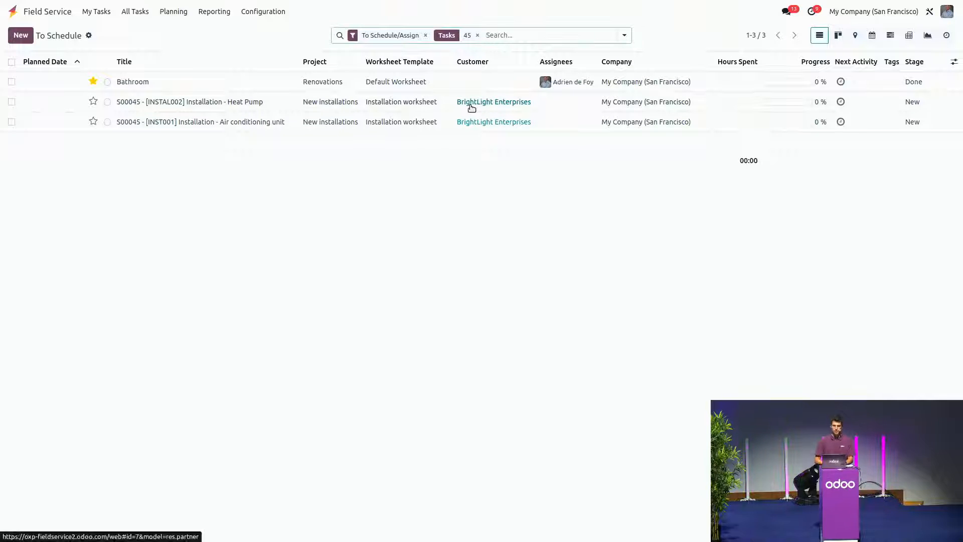
click(187, 110)
click(187, 111)
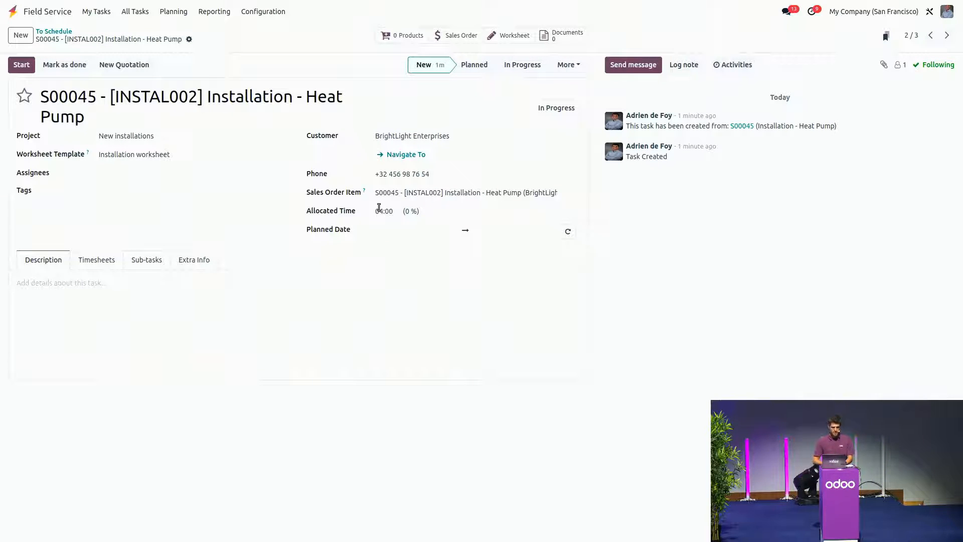
Step: Assign the heat pump installation task to the logged-in employee and set its planned start to 11/10/2023 13:00
click(133, 174)
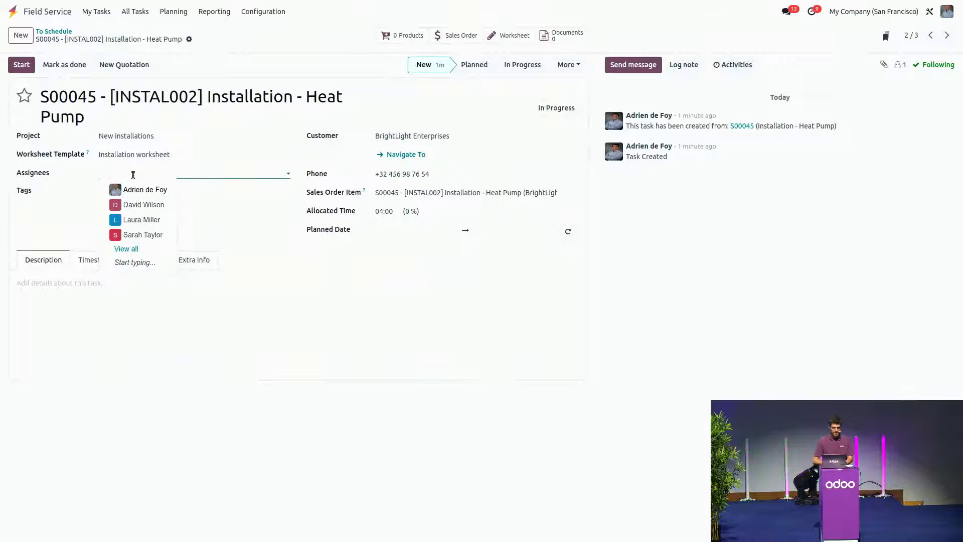
click(123, 188)
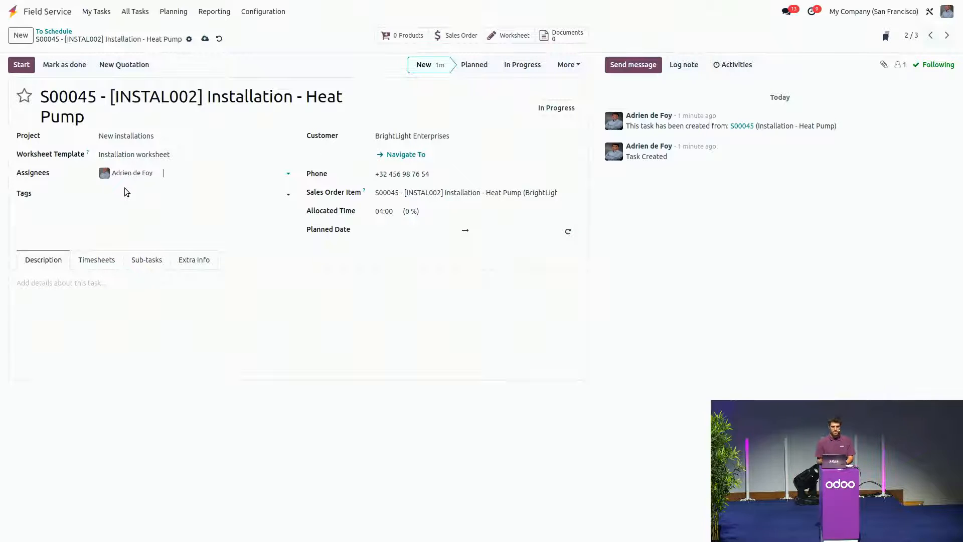
click(418, 238)
click(428, 332)
click(361, 450)
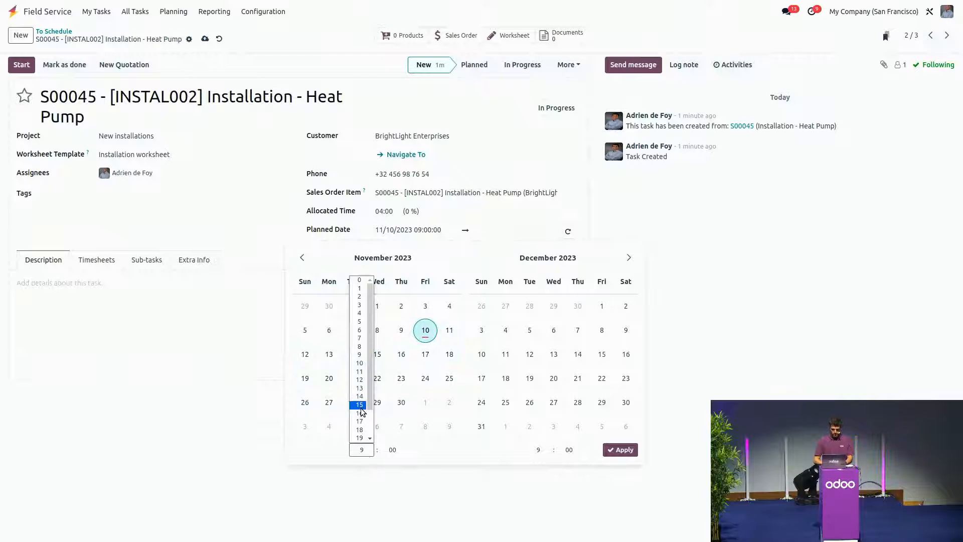
click(359, 388)
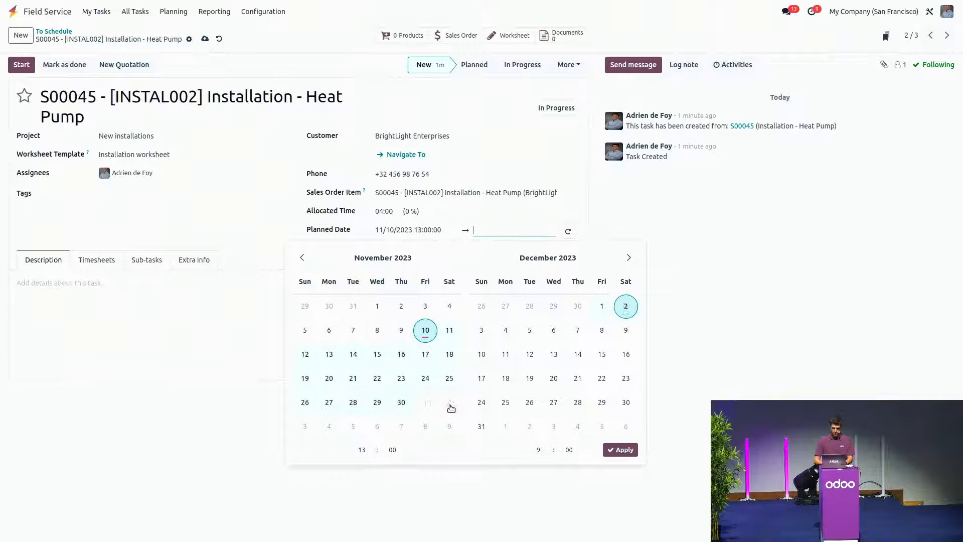
Step: Set the planned end of the task to 11/10/2023 15:00 and save the task
click(424, 331)
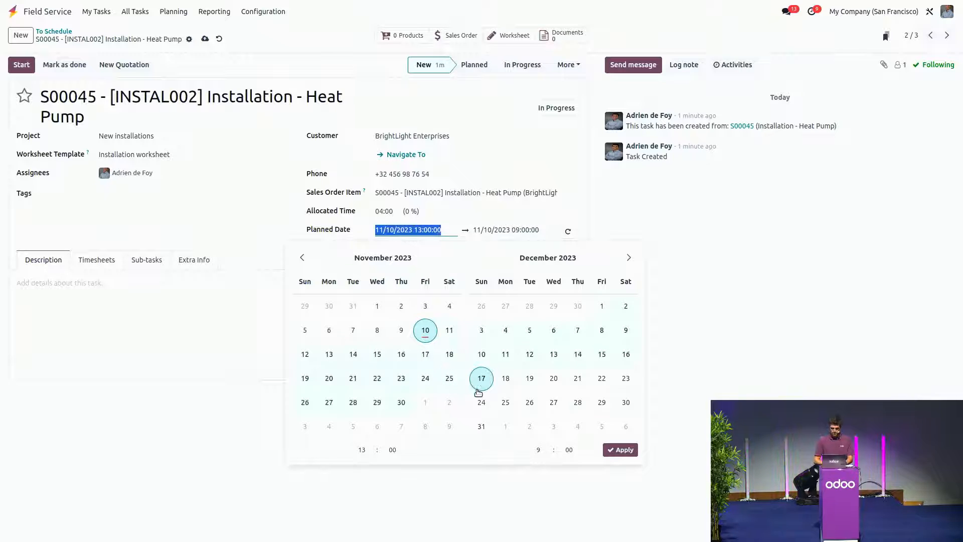
click(538, 450)
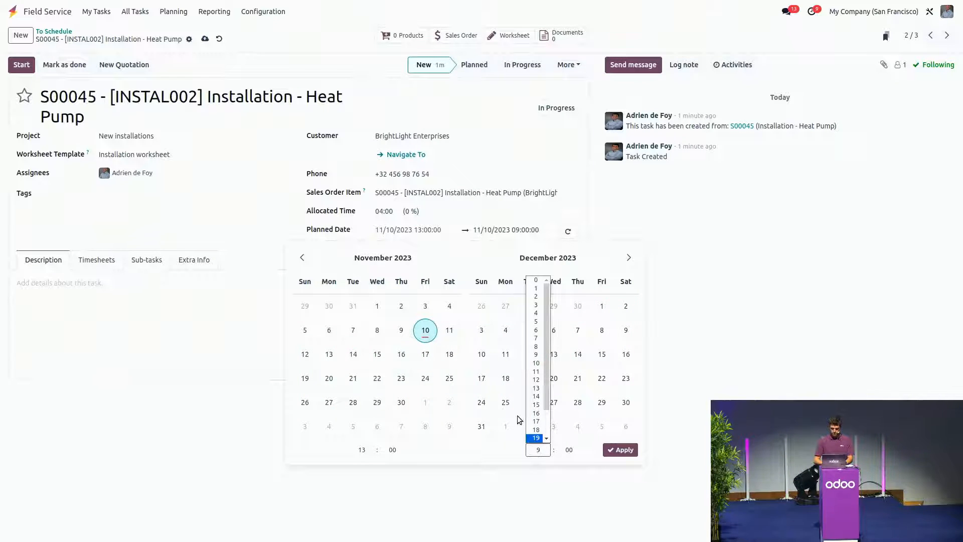
click(426, 332)
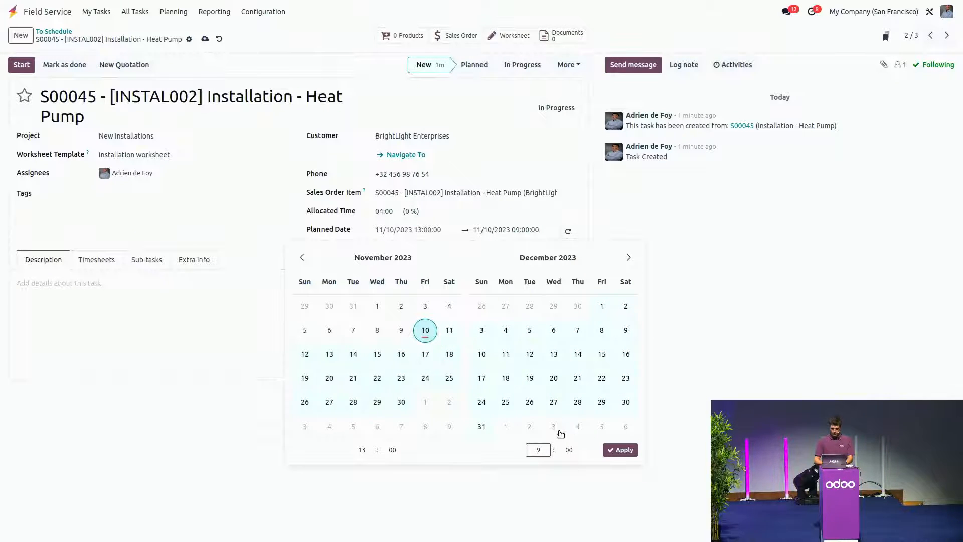
click(540, 449)
click(536, 400)
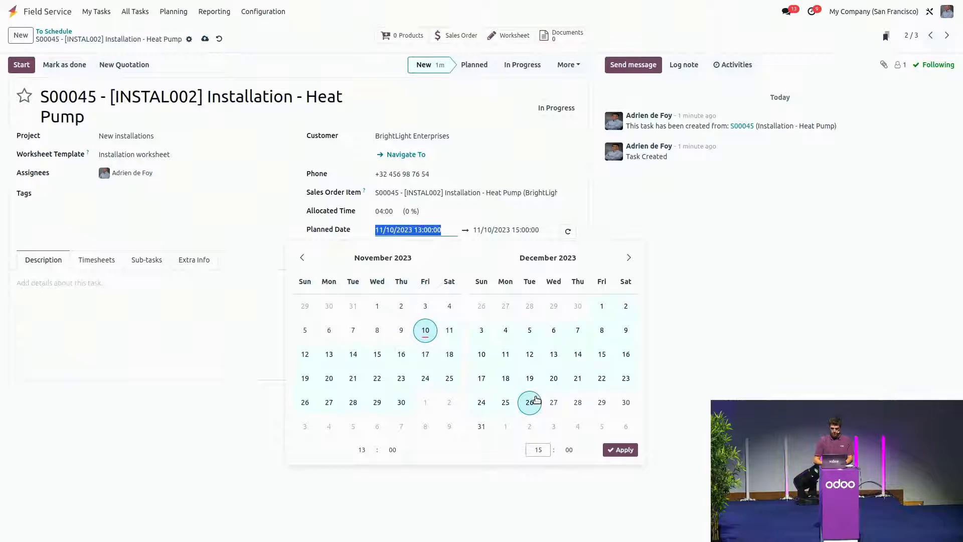
click(622, 450)
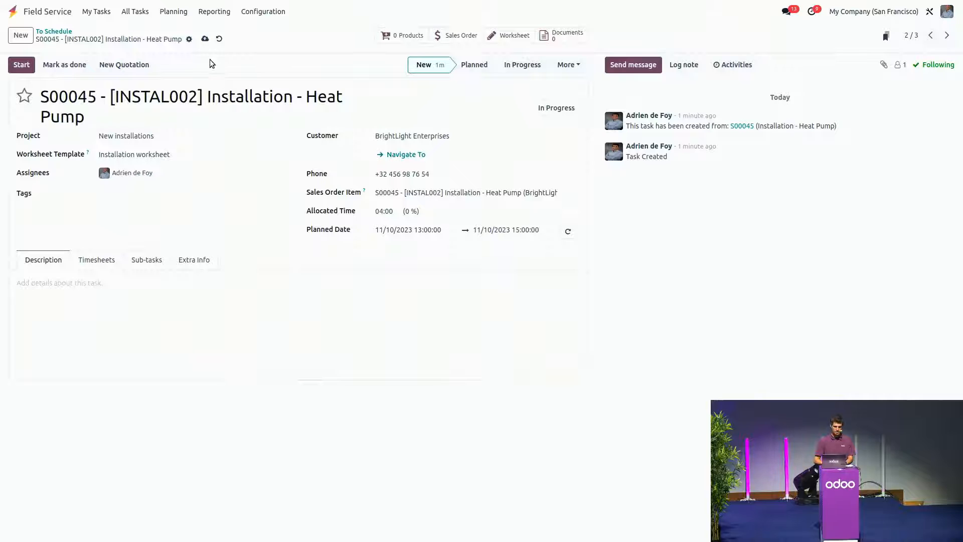
click(205, 39)
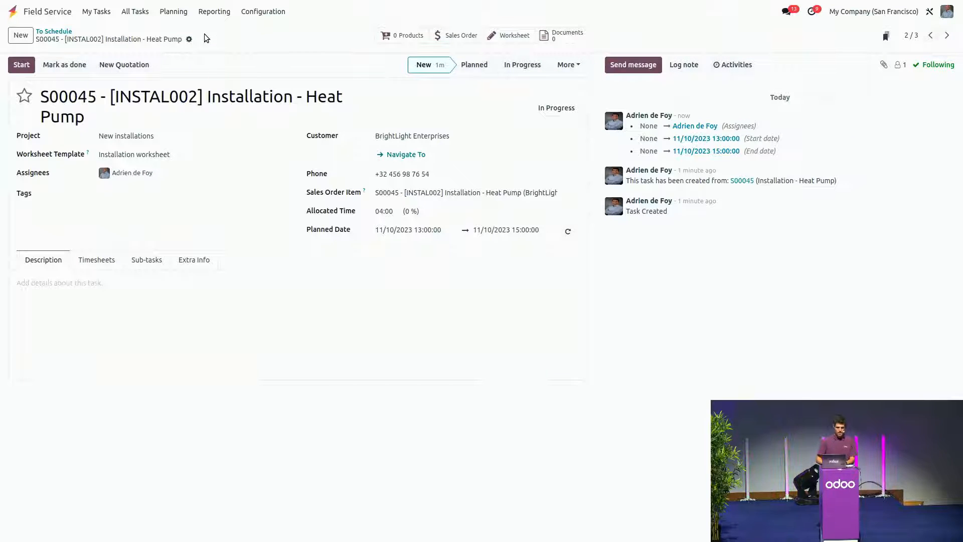
Step: Add the description "Need to call the client before arriving." to the task
click(50, 297)
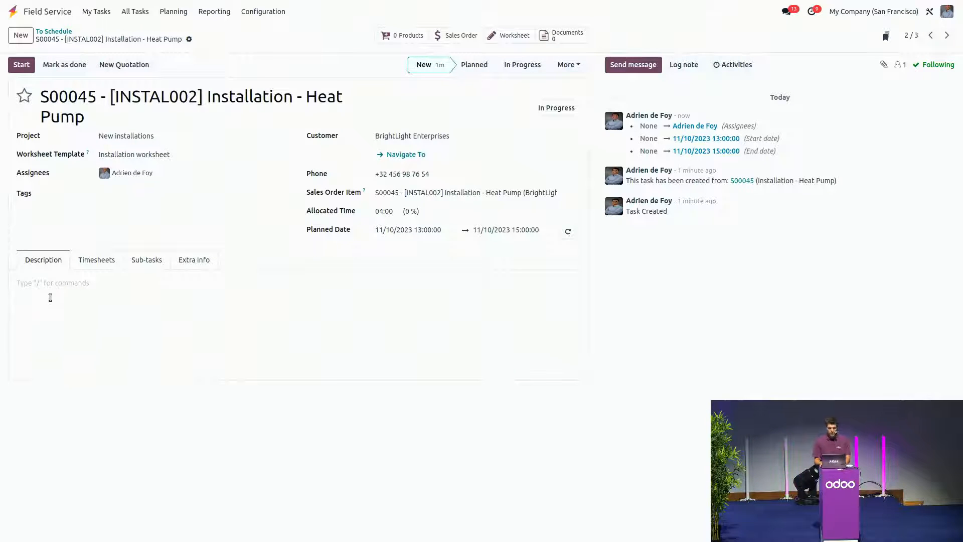
text(Need to call the client )
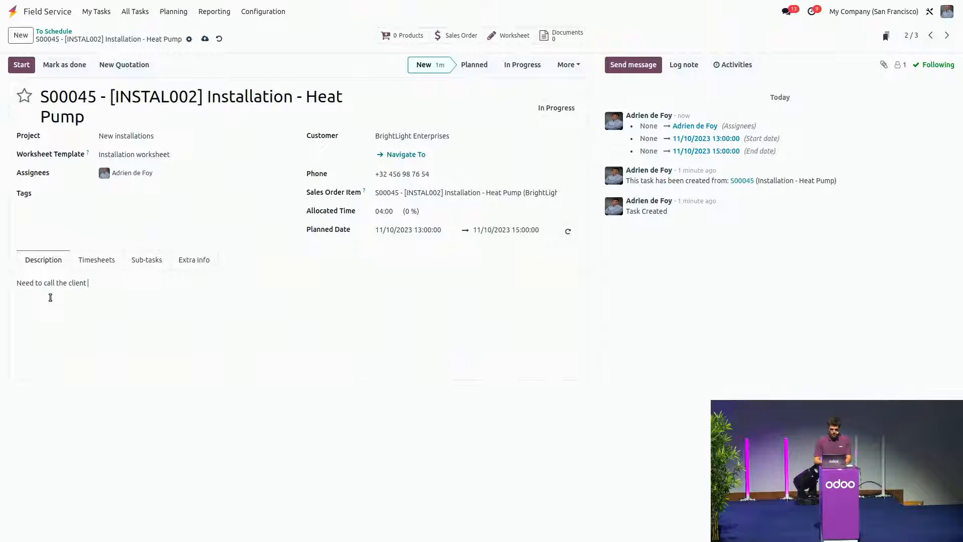
text(before arriving)
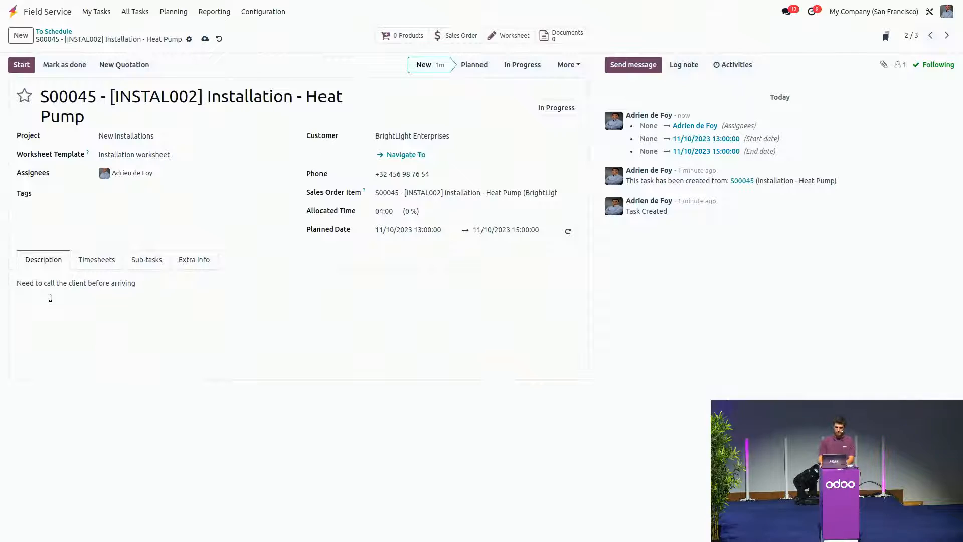
text(.)
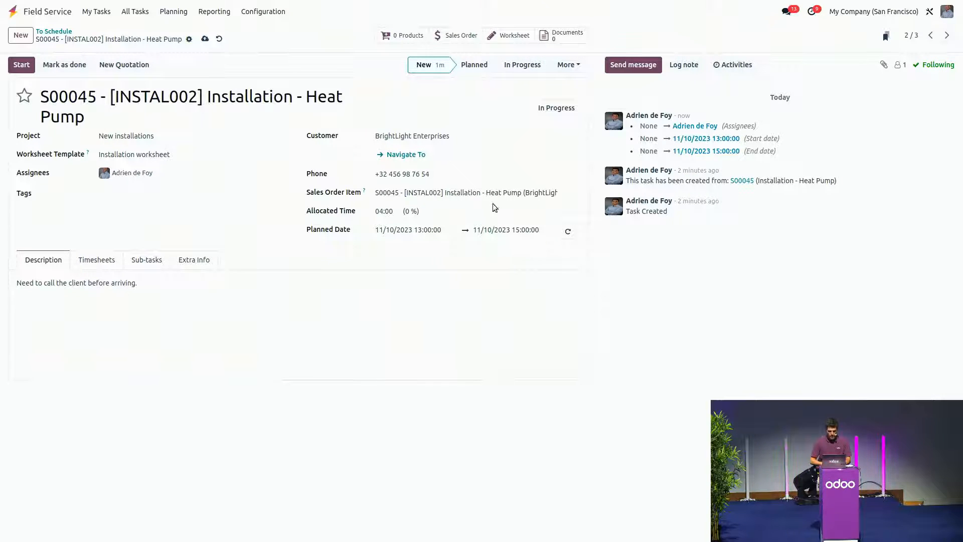
Step: Move the task to the Planned stage and set its state to Approved
click(482, 66)
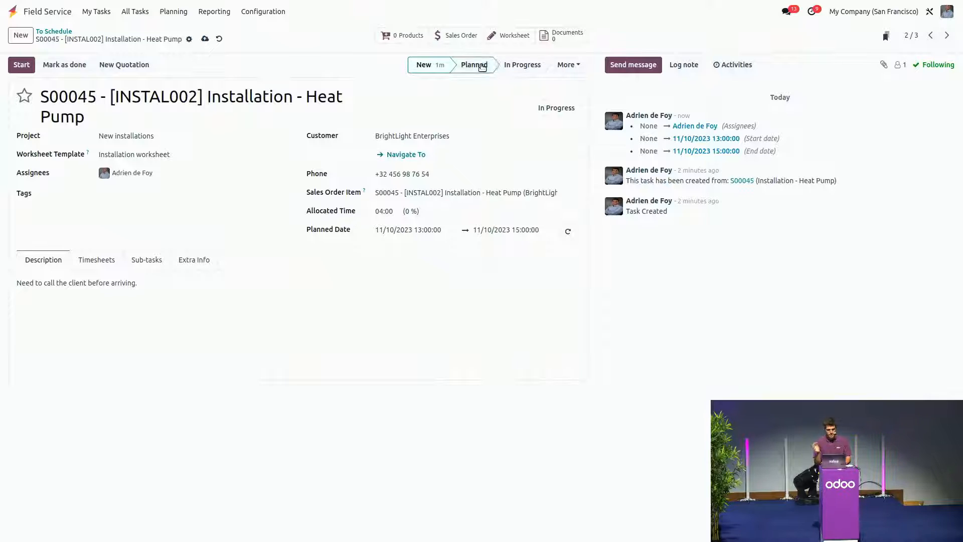
click(573, 100)
click(530, 153)
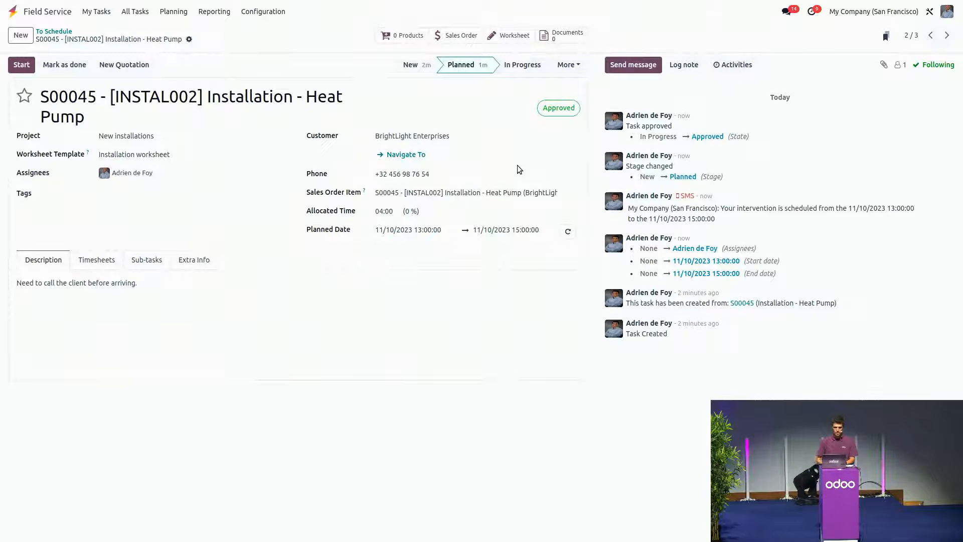
Step: Open the overview of the employee's own field service tasks
click(131, 13)
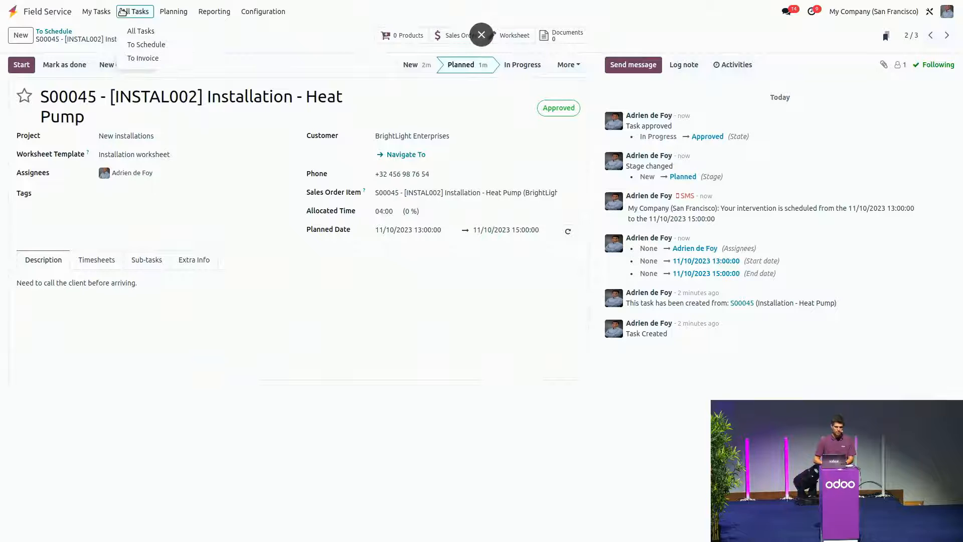
click(104, 14)
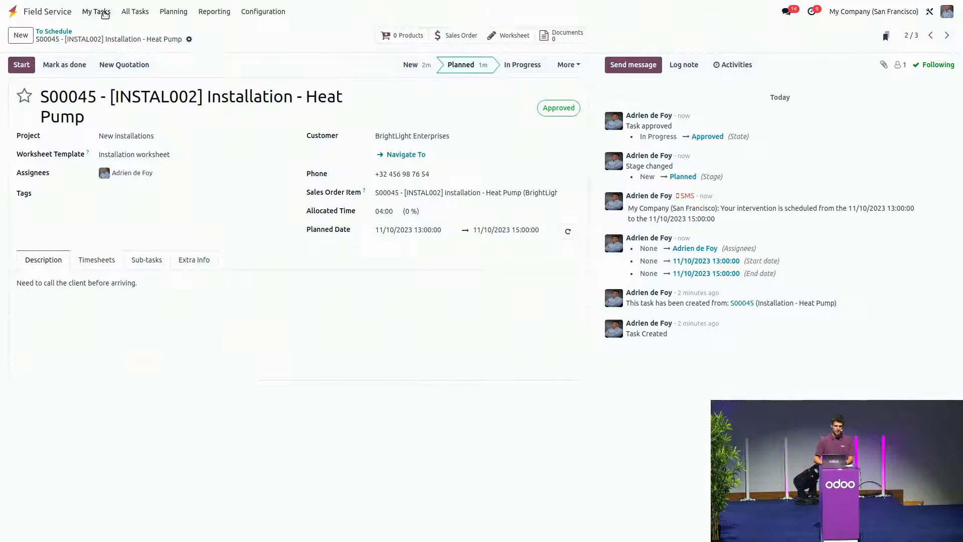
click(97, 12)
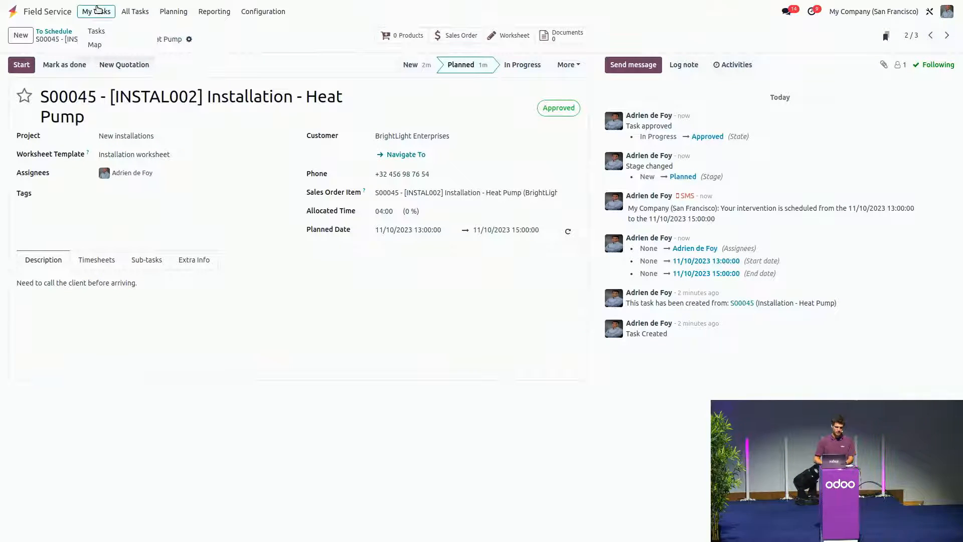
click(96, 32)
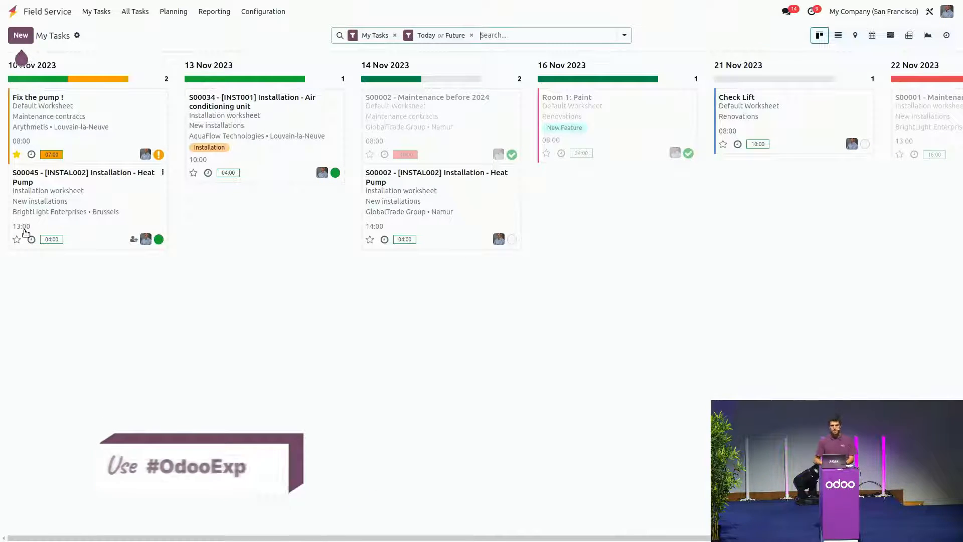
Step: Show the employee's tasks for today on the map and inspect the details of "Fix the pump !" and the S00045 heat pump installation
click(95, 11)
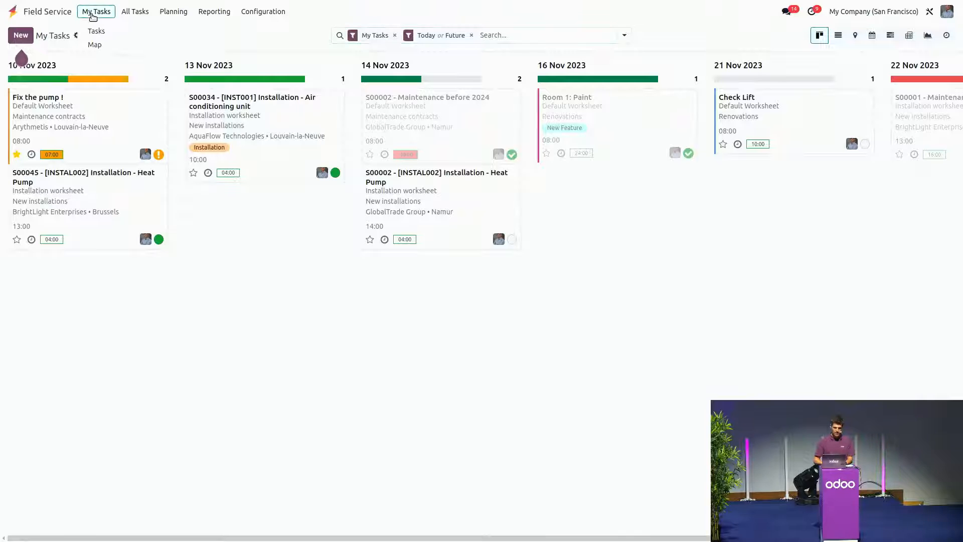
click(90, 44)
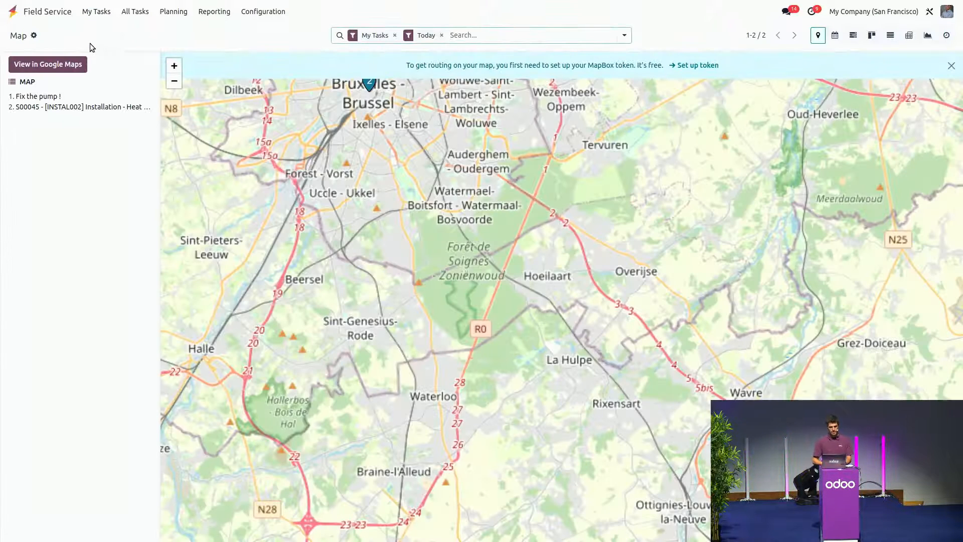
click(35, 99)
click(33, 107)
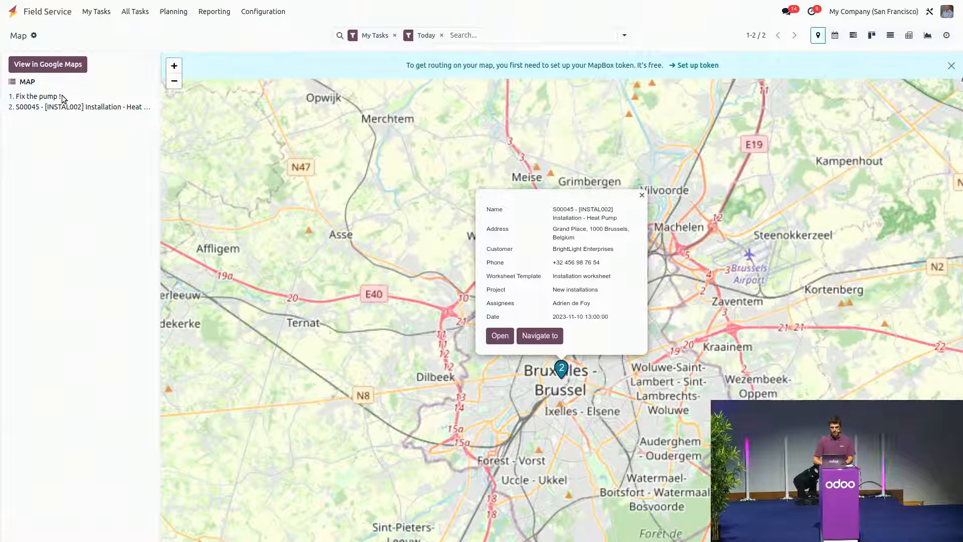
click(41, 98)
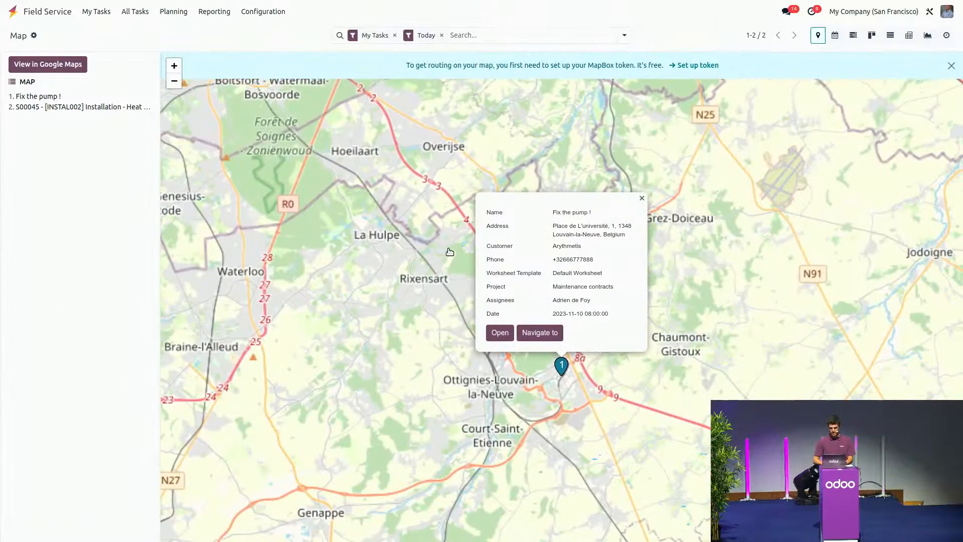
click(52, 108)
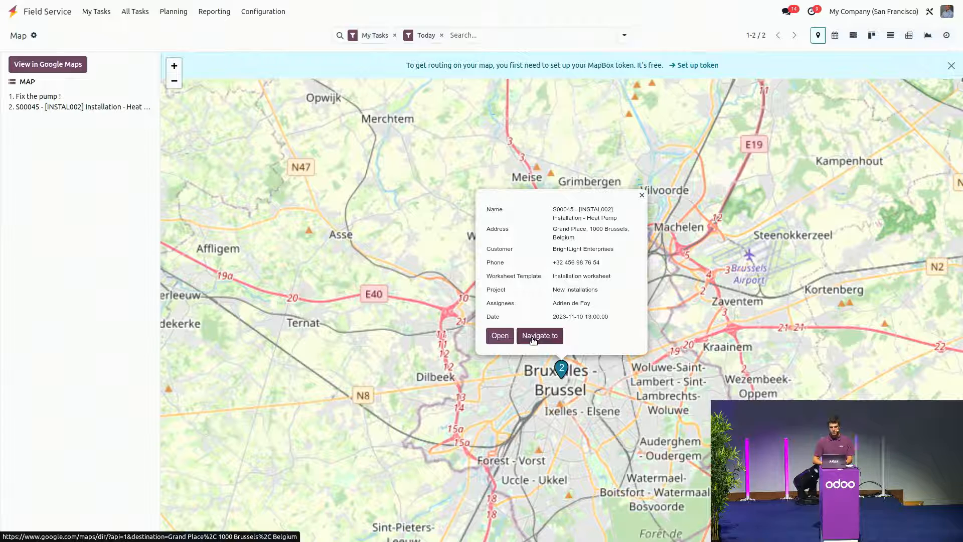
Step: Open the S00045 heat pump installation from the employee's own tasks, view the route to the customer in Google Maps, and return to the task
click(101, 13)
click(98, 31)
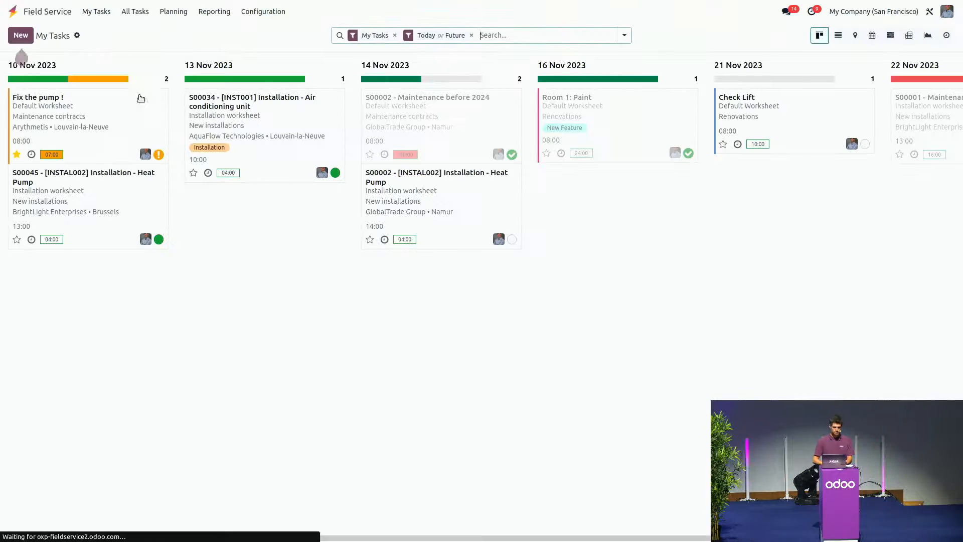
click(75, 189)
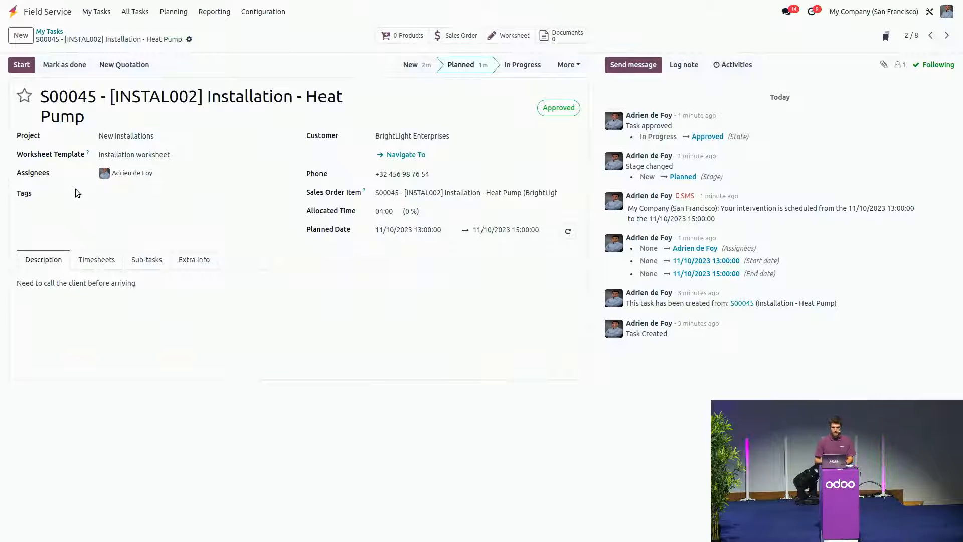
click(408, 154)
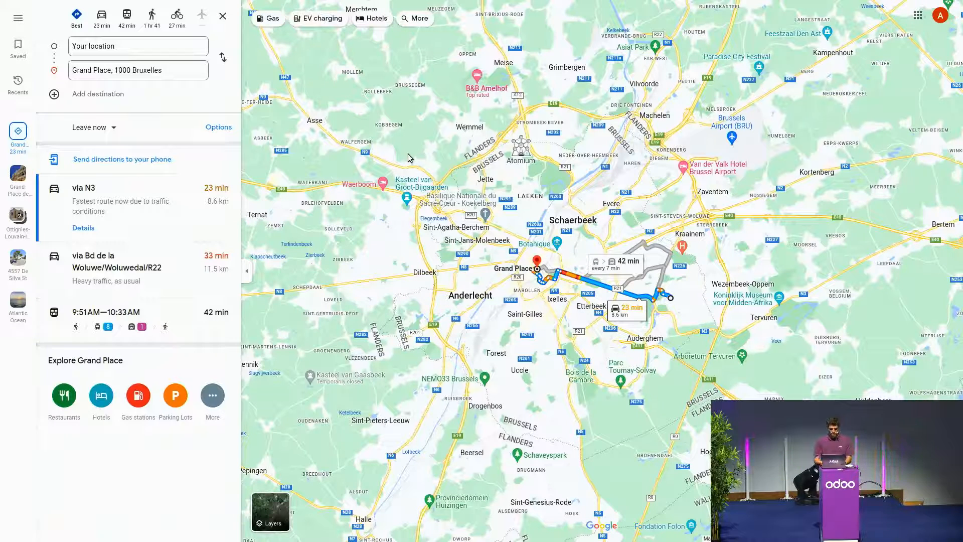
key(F11)
click(46, 4)
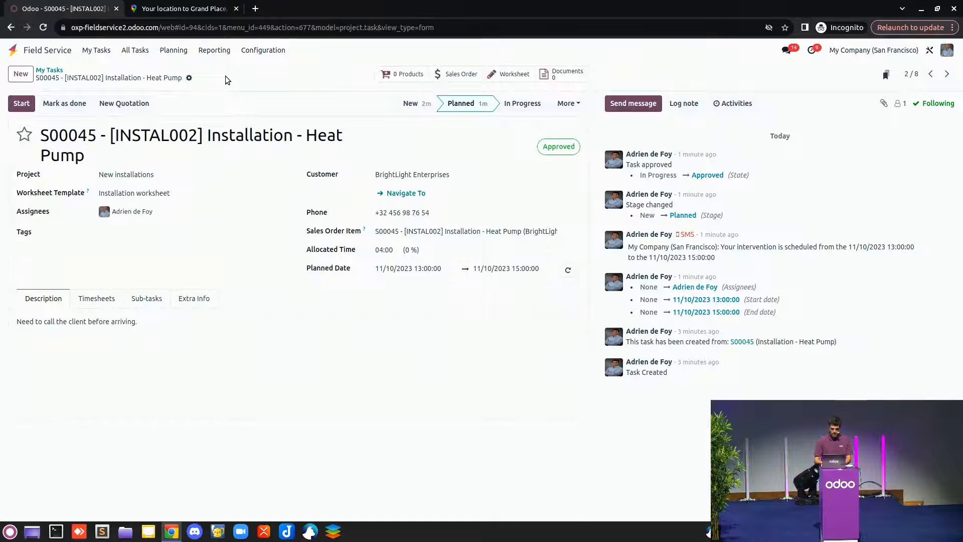
key(F11)
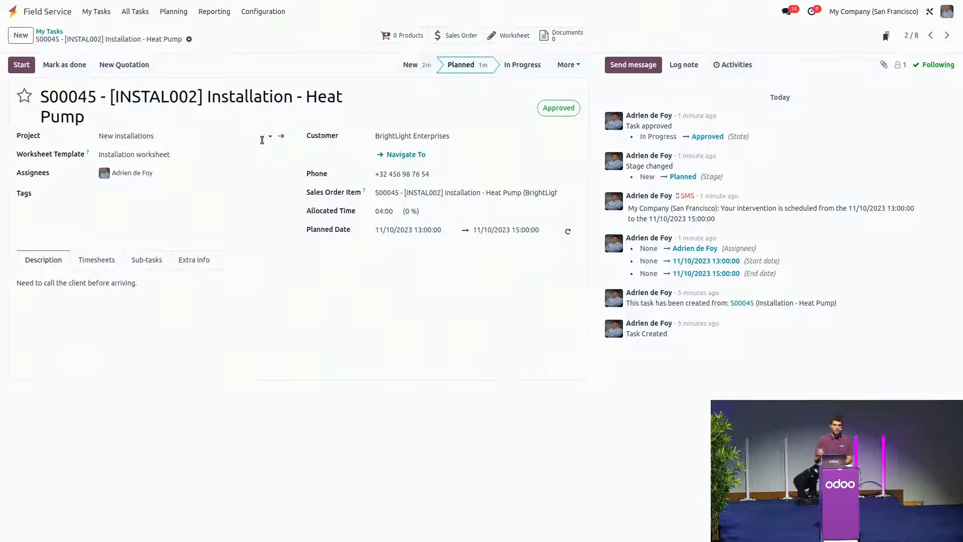
Step: Start the timer on the heat pump installation task and review the order lines of its linked sales order
click(21, 65)
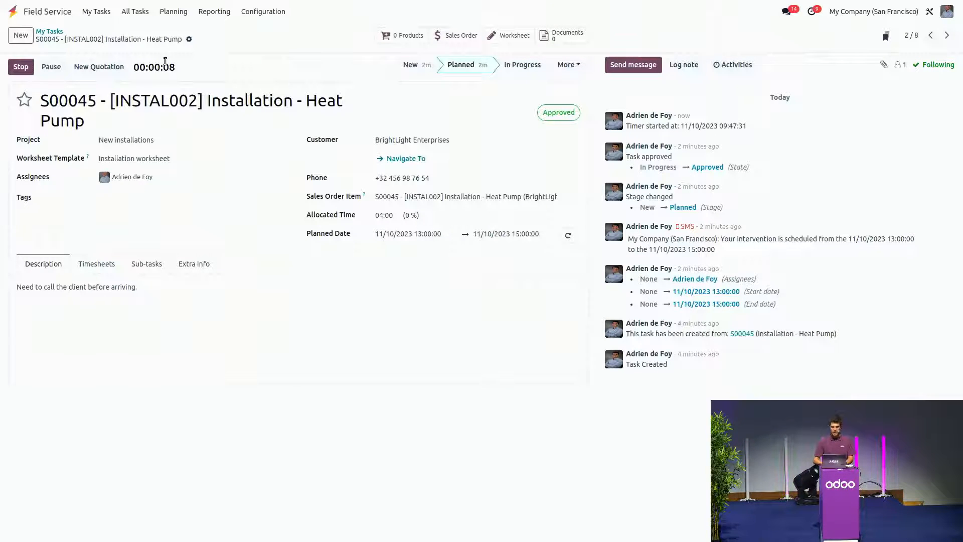
click(466, 40)
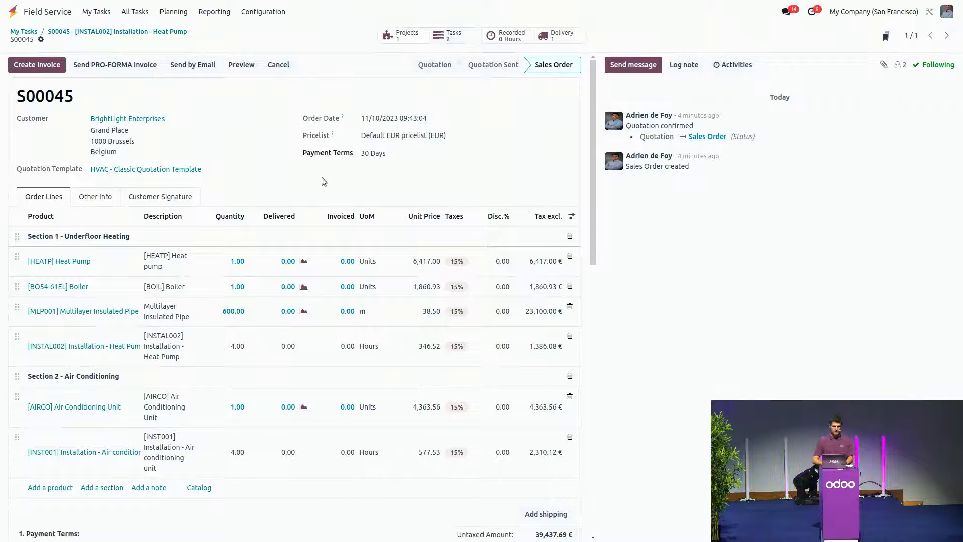
scroll(322, 177, down, 3)
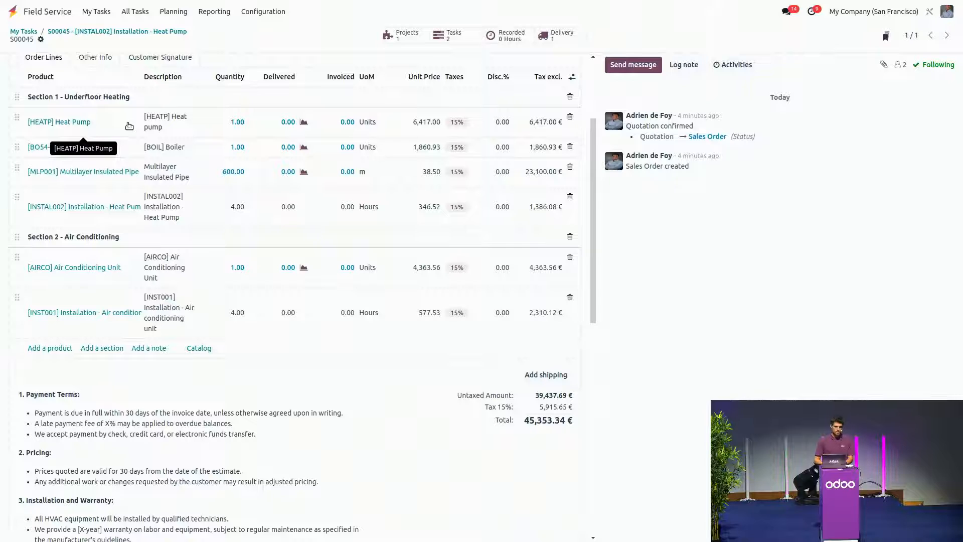
scroll(107, 150, up, 3)
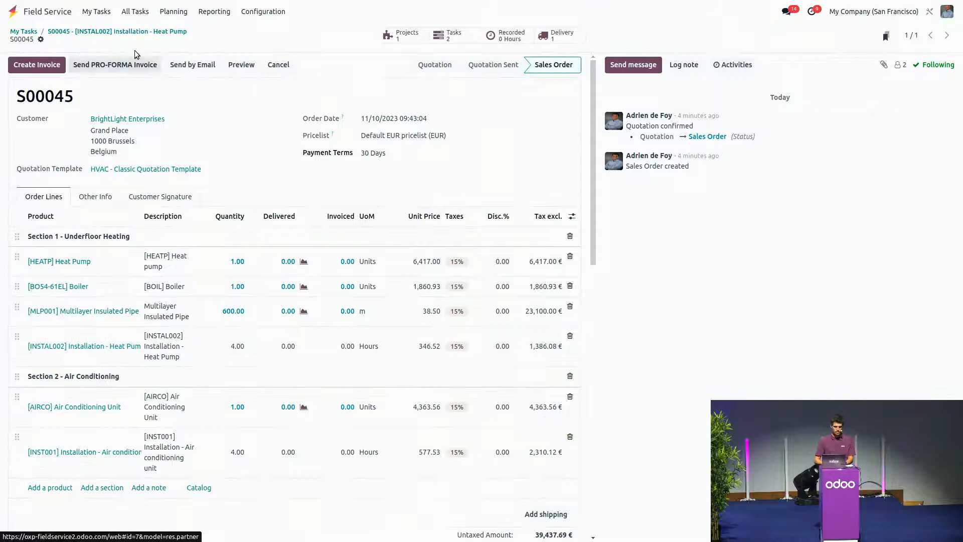
click(120, 32)
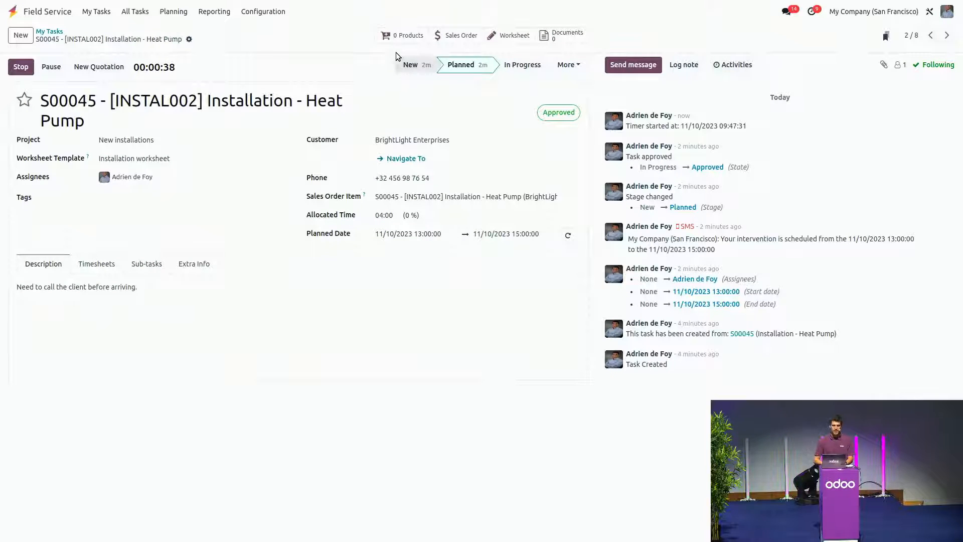
Step: Add 20 m of Multilayer Insulated Pipe and 1 unit of Air Filters to the task's products
click(396, 37)
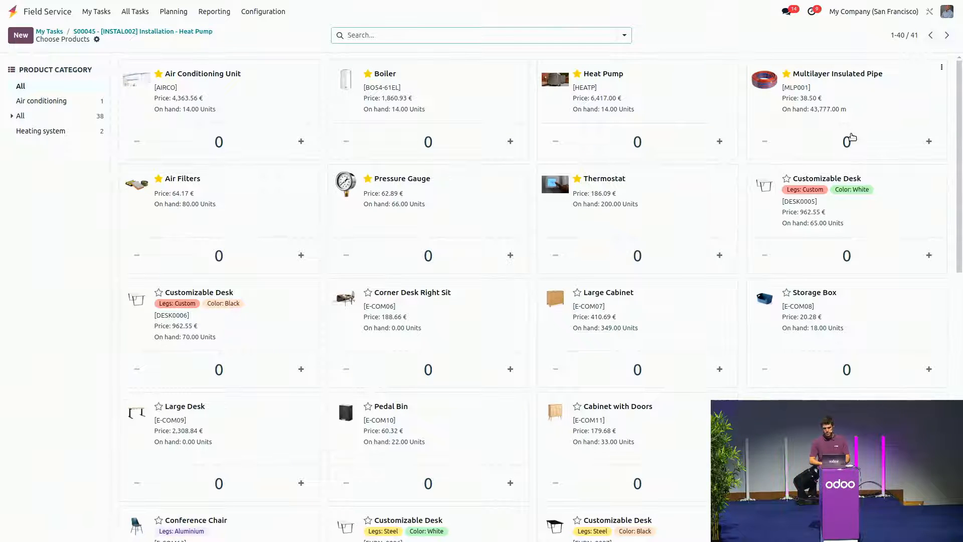
click(927, 142)
click(864, 141)
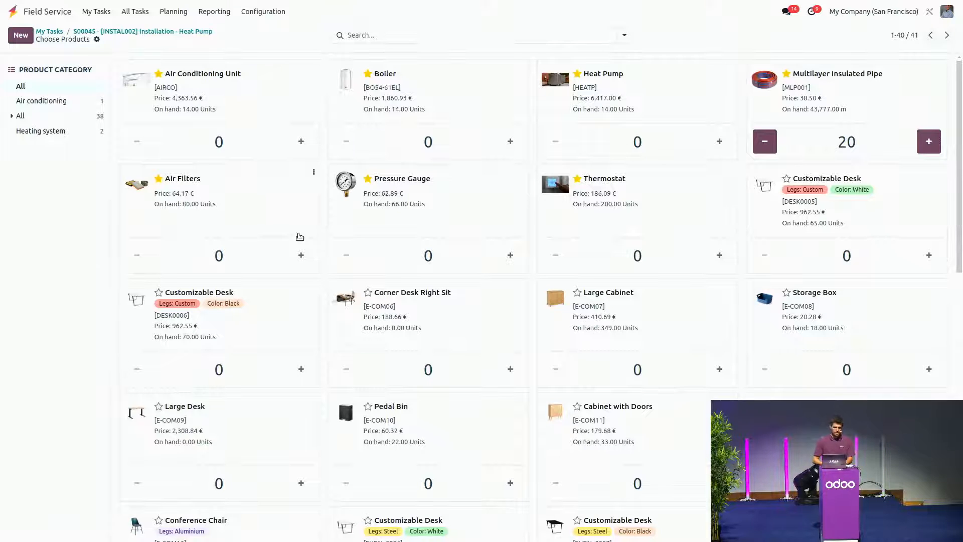
click(301, 255)
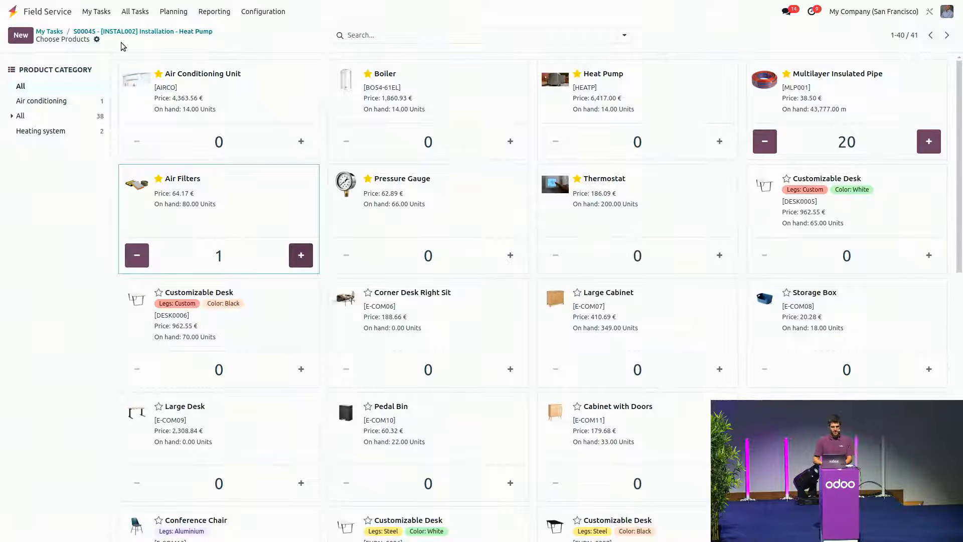
click(99, 31)
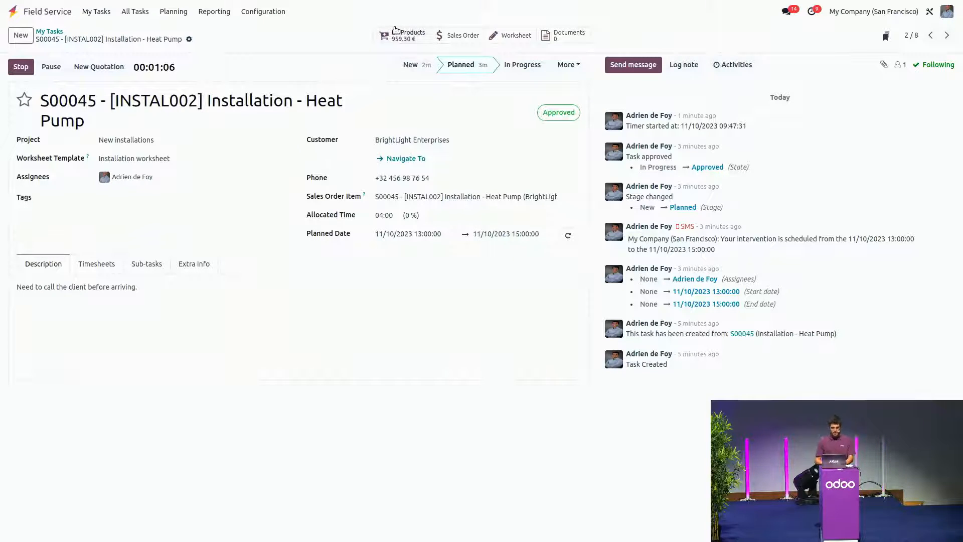
Step: Check the linked sales order S00045 for the extra product lines and return to the task
click(465, 36)
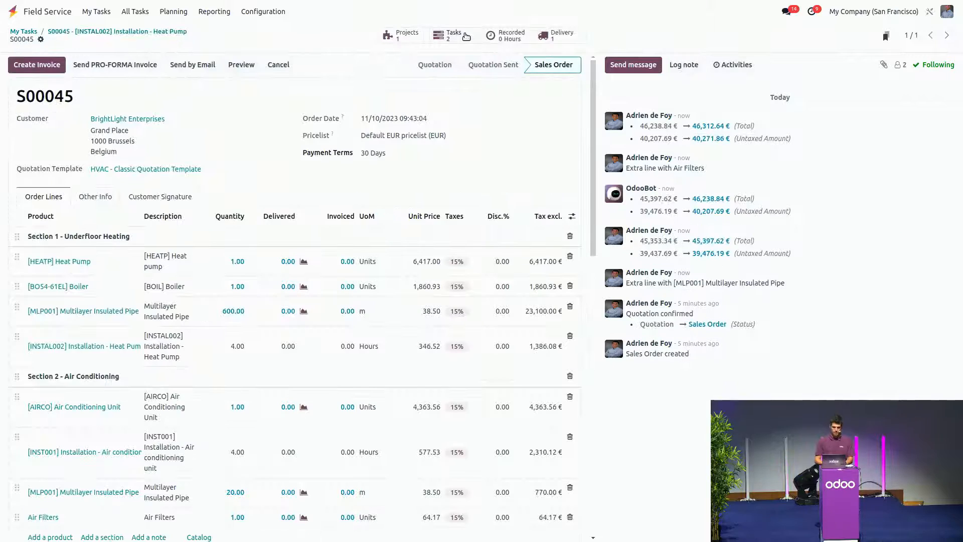
scroll(167, 258, down, 5)
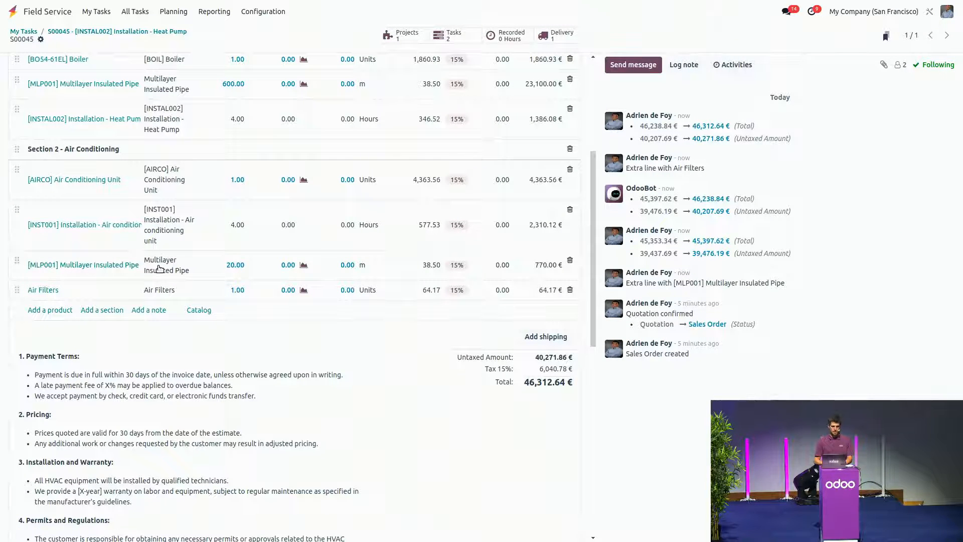
click(91, 32)
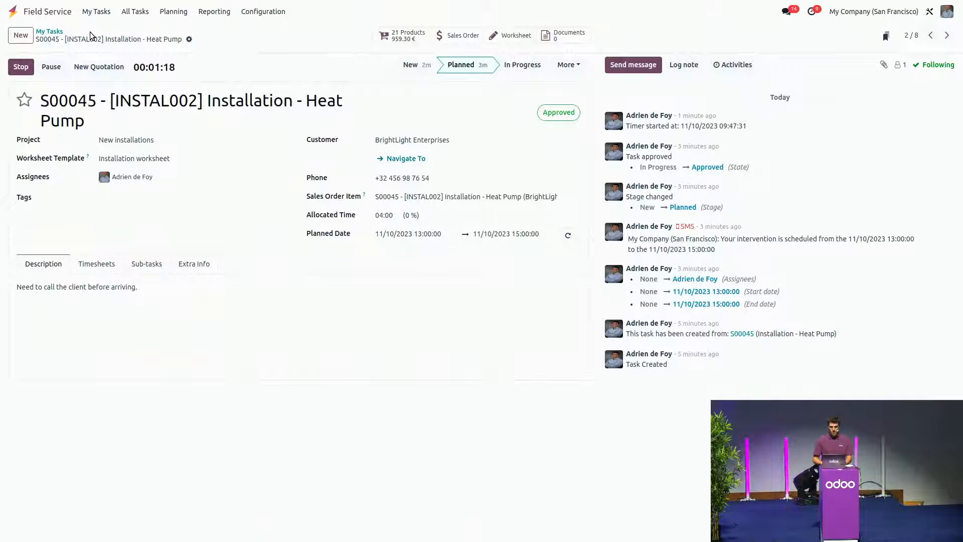
Step: Move the task to In Progress, stop its timer, and record 03:00 hours with the description "Installation done. Just added 20m pipe" in the timesheet
click(508, 67)
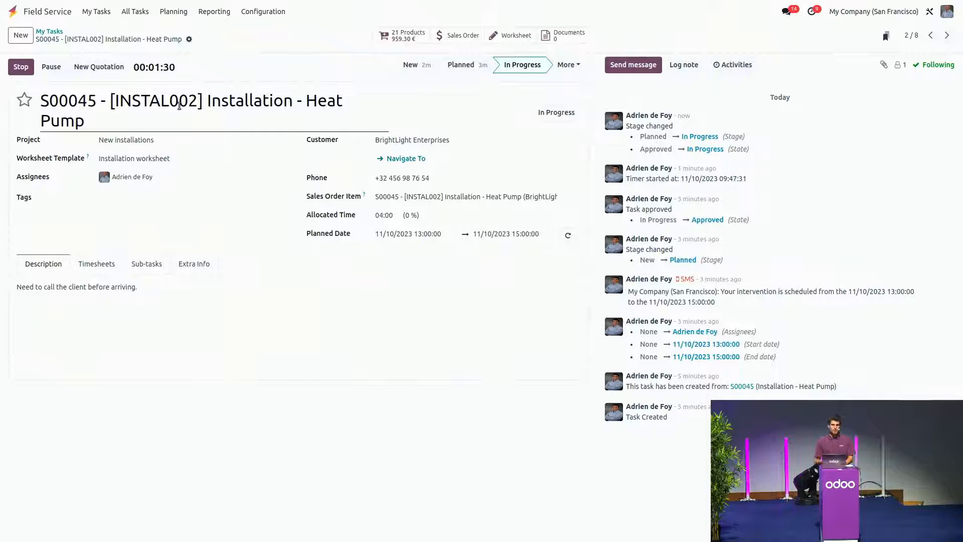
click(23, 67)
key(BackSpace)
click(364, 275)
text(Installation done. J)
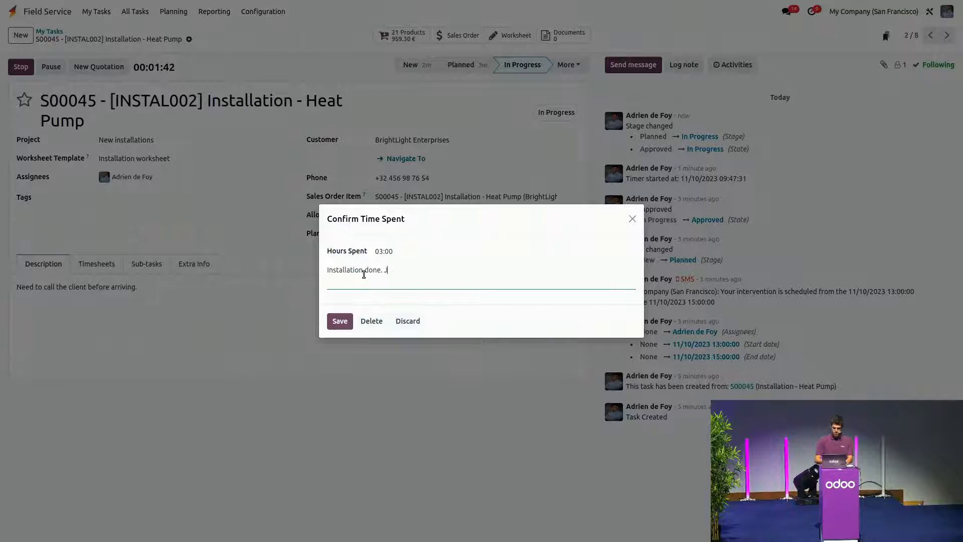
text(0m pipe)
click(348, 321)
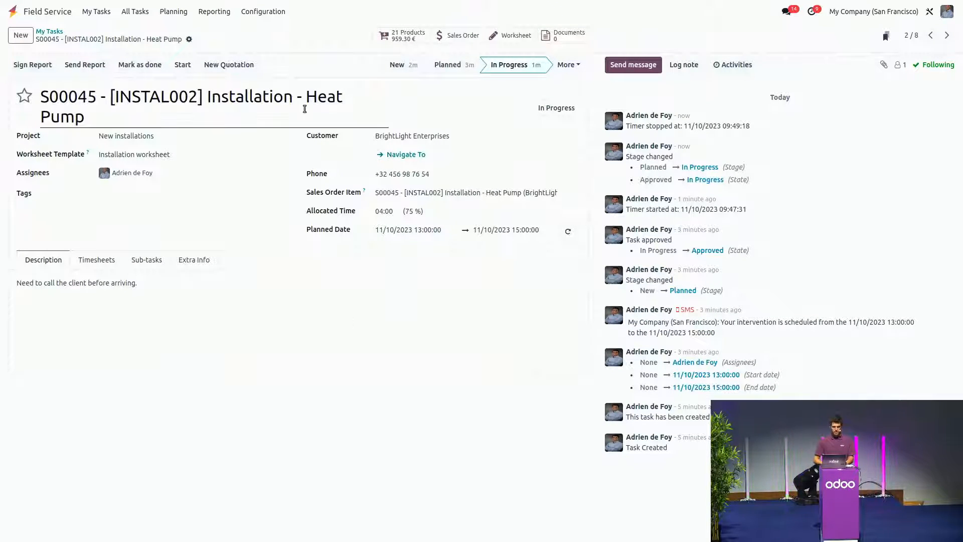
click(97, 260)
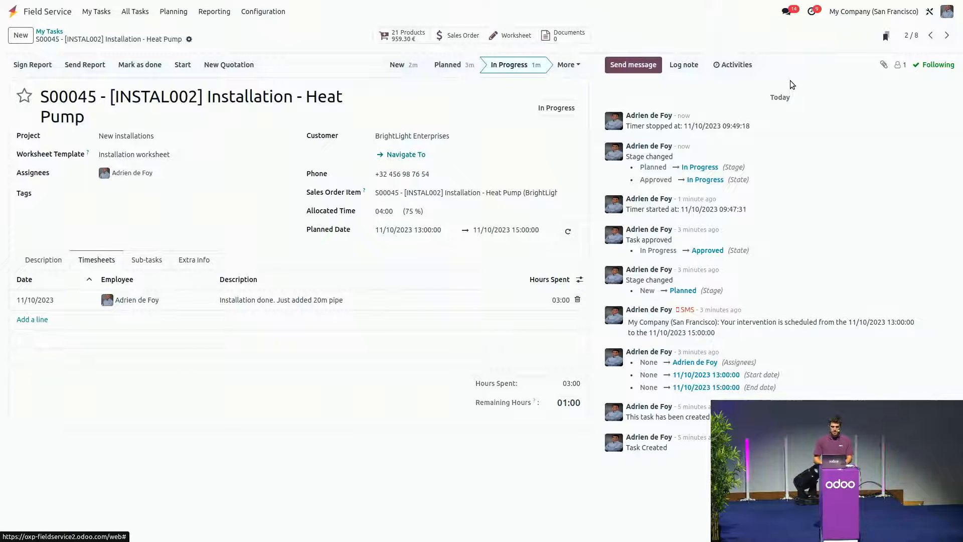
Step: Open the task's worksheet and set the intervention date to 11/10/2023 09:00
click(508, 40)
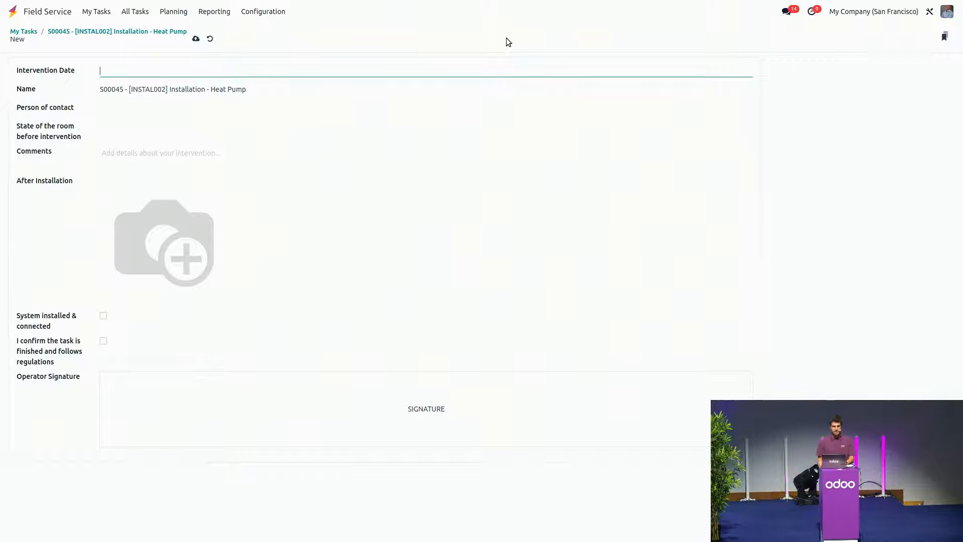
click(158, 72)
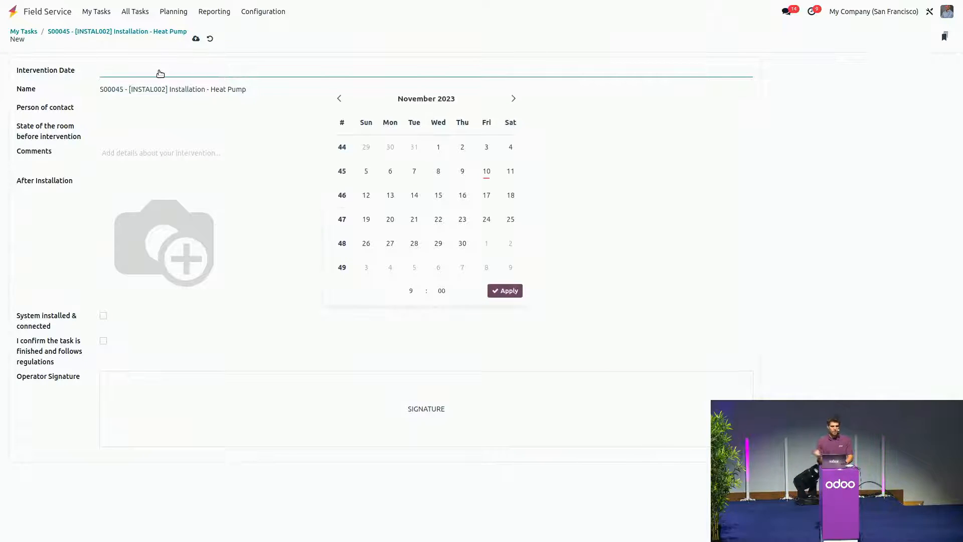
click(487, 181)
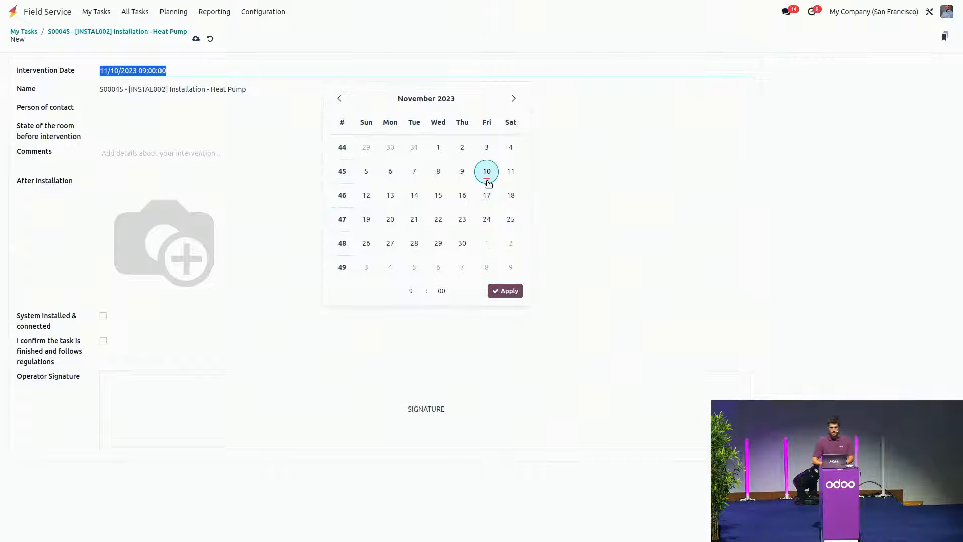
click(505, 292)
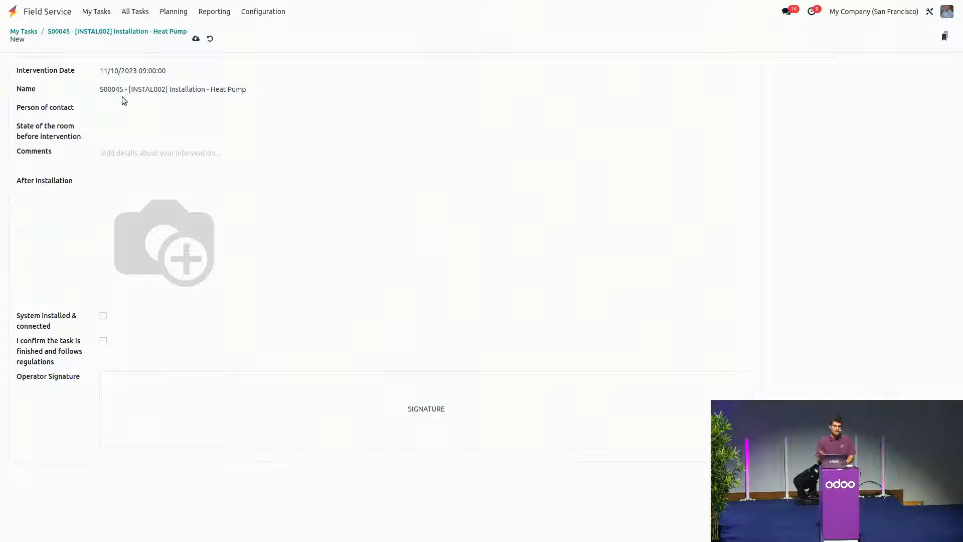
Step: Pick the customer's contact as the worksheet's person of contact and set the state of the room before intervention to Excellent
click(112, 109)
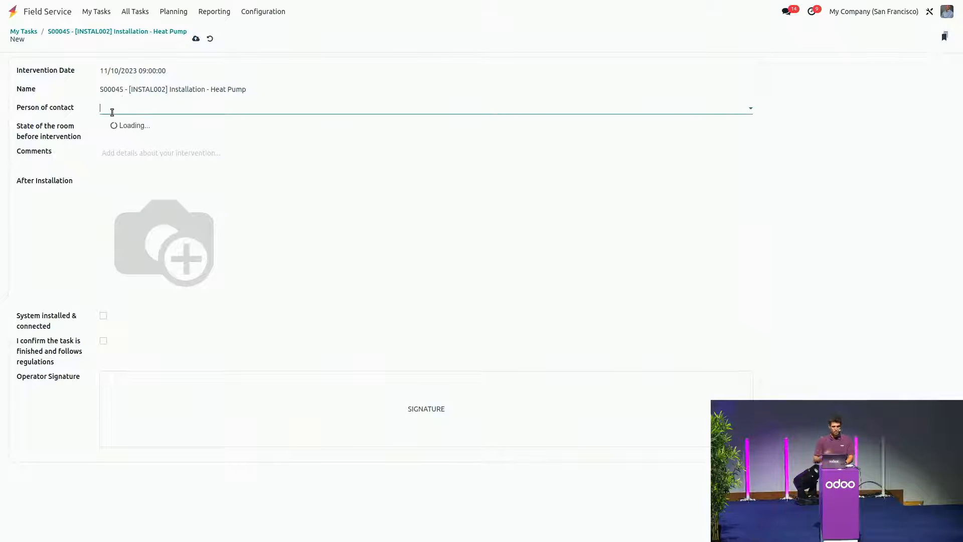
click(116, 139)
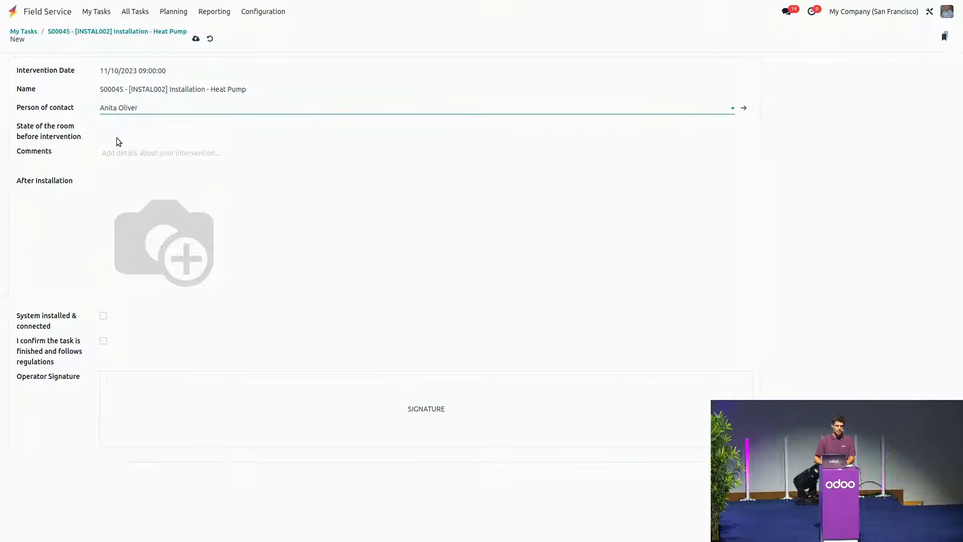
click(124, 127)
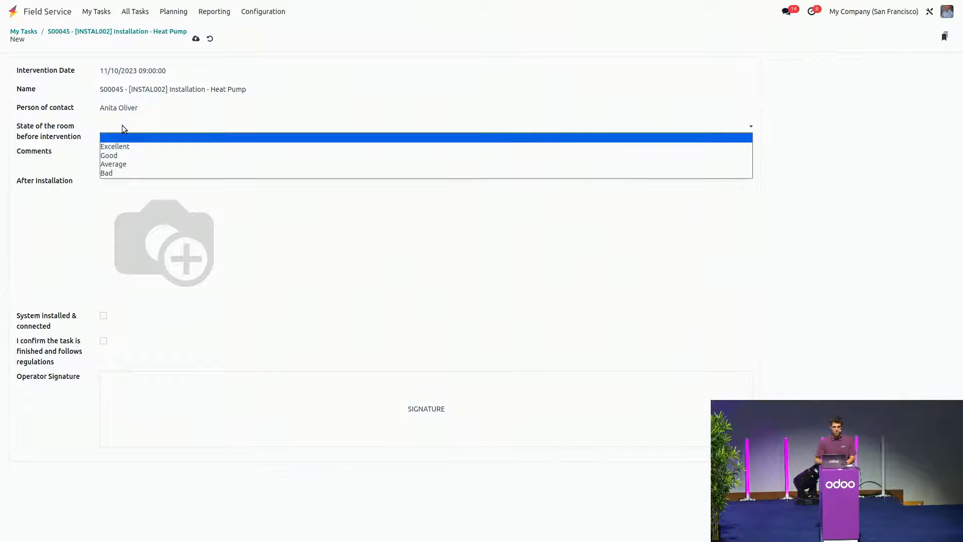
click(116, 144)
click(124, 154)
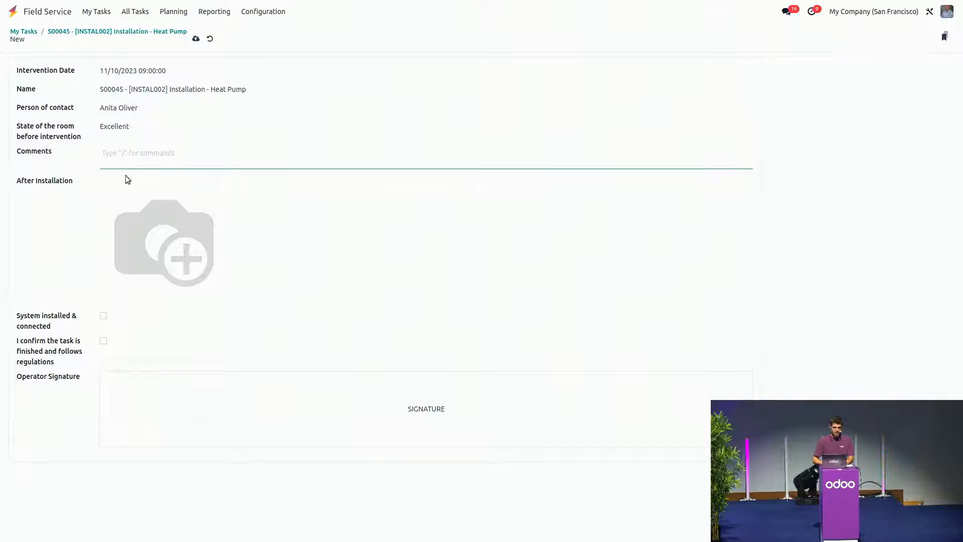
Step: Add the photo of the technician at the outdoor unit under After Installation and tick both completion checkboxes in the worksheet
click(109, 298)
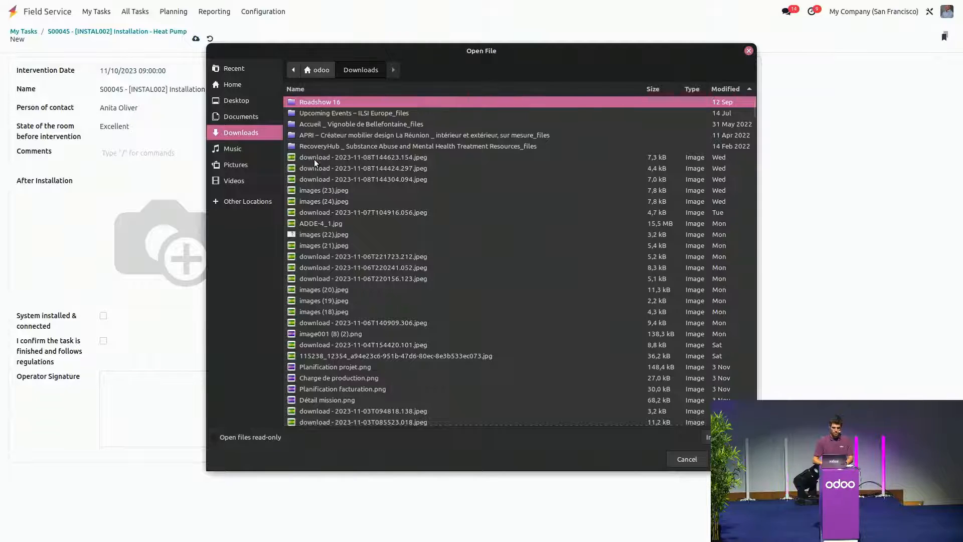
click(314, 158)
double_click(313, 189)
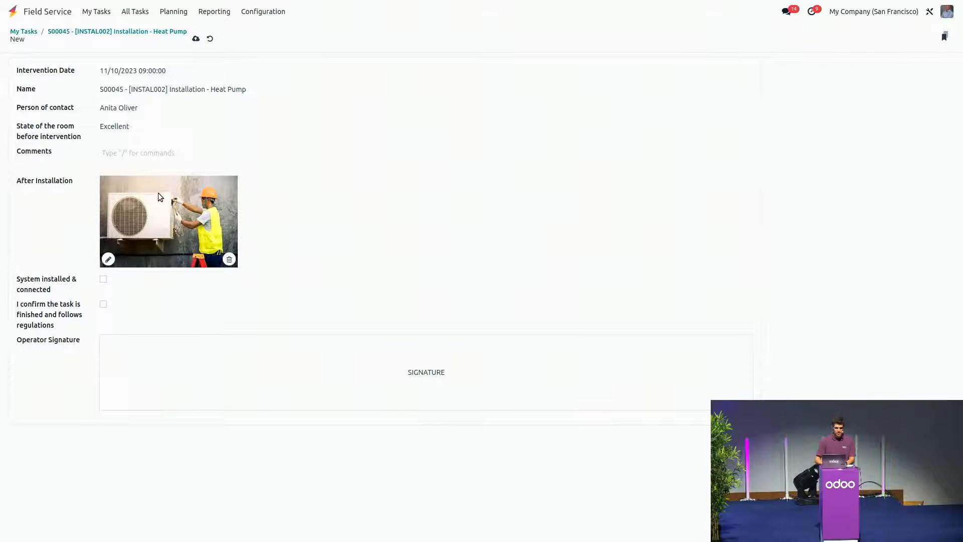
click(103, 279)
click(103, 304)
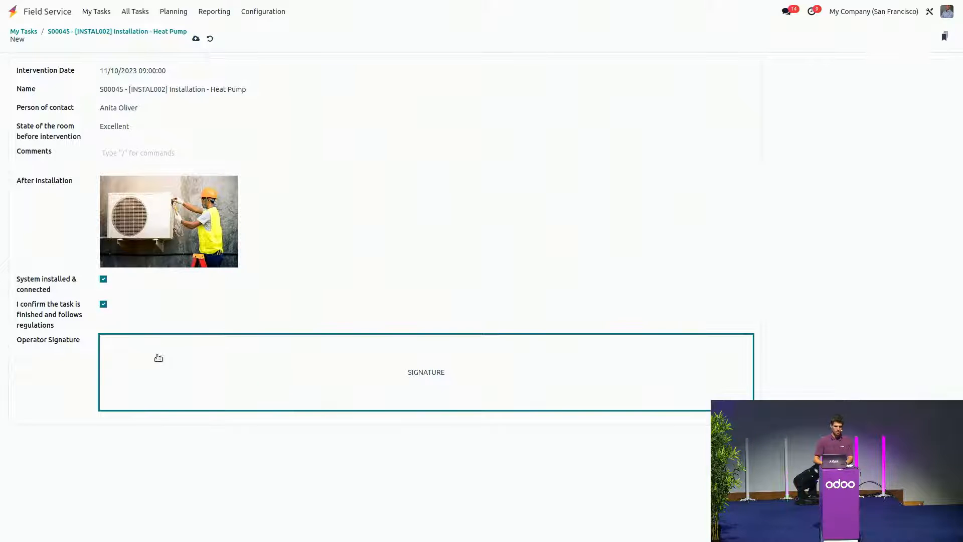
Step: Draw the operator signature on the worksheet, save it and return to the heat pump installation task
click(181, 376)
mouse_move(445, 273)
mouse_down()
mouse_move(526, 231)
mouse_move(513, 262)
mouse_move(531, 289)
mouse_up()
click(253, 406)
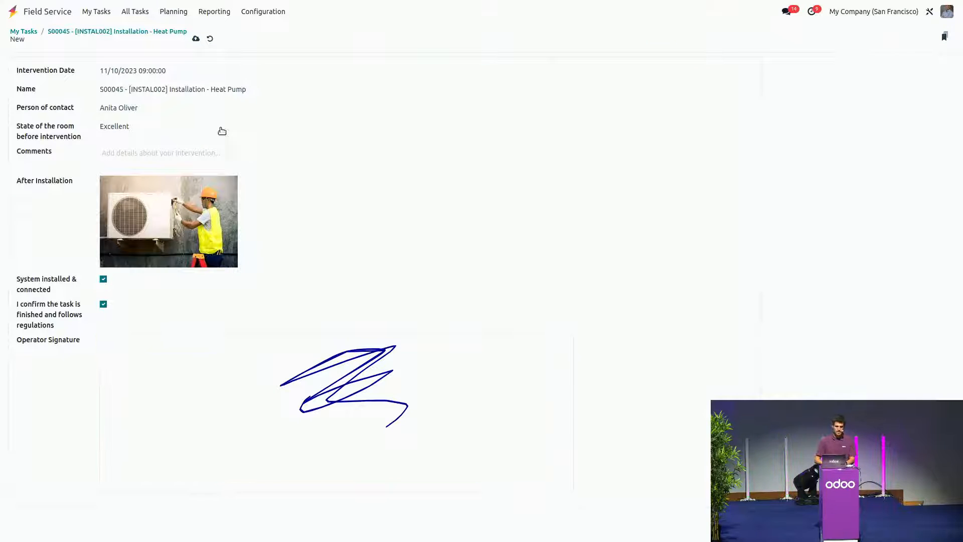
click(197, 40)
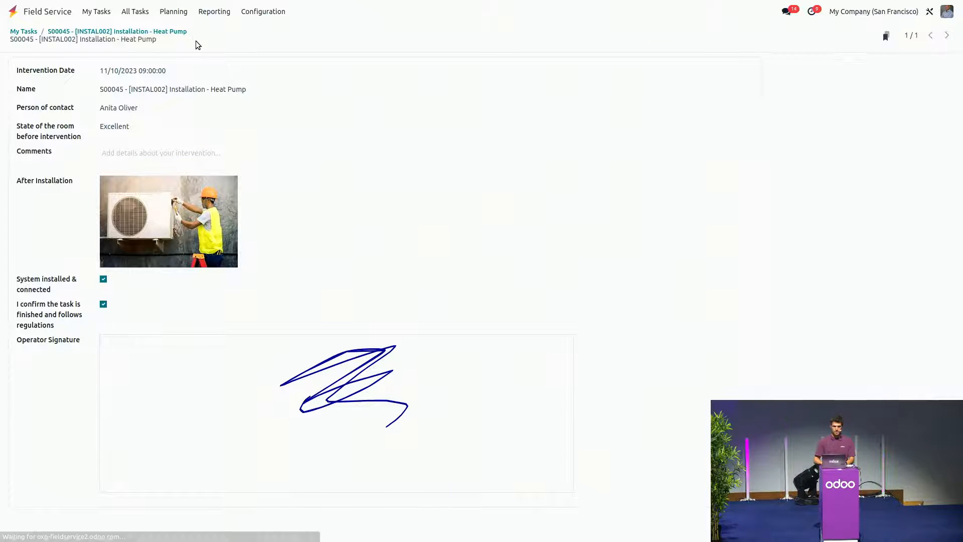
click(141, 33)
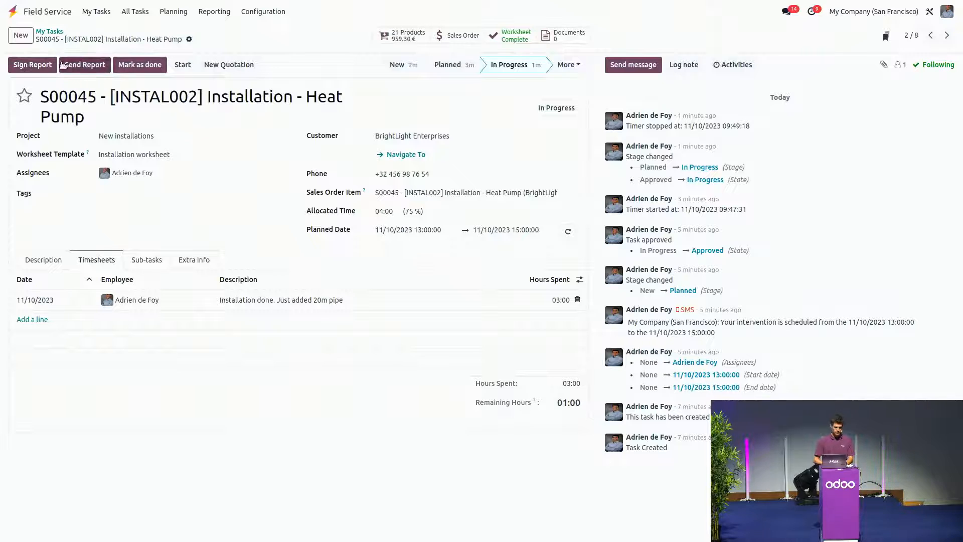
Step: Open the task's report for signing and review its time and material, timesheets and worksheet sections in the customer portal preview
click(32, 65)
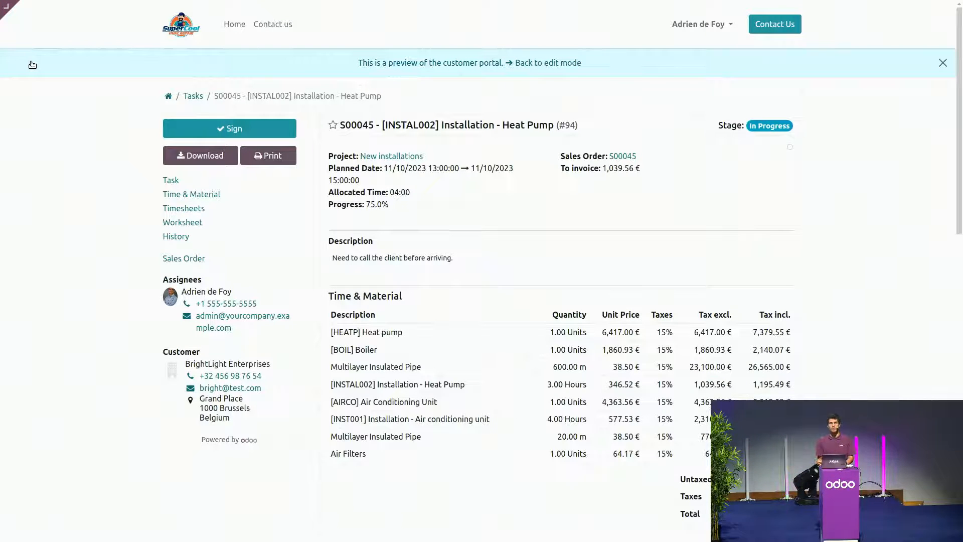
scroll(57, 143, down, 2)
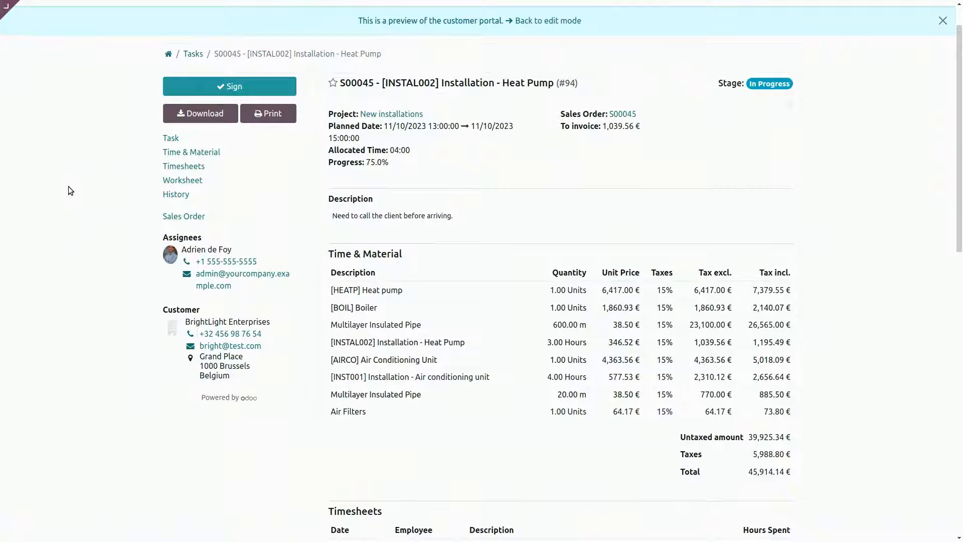
scroll(68, 186, down, 1)
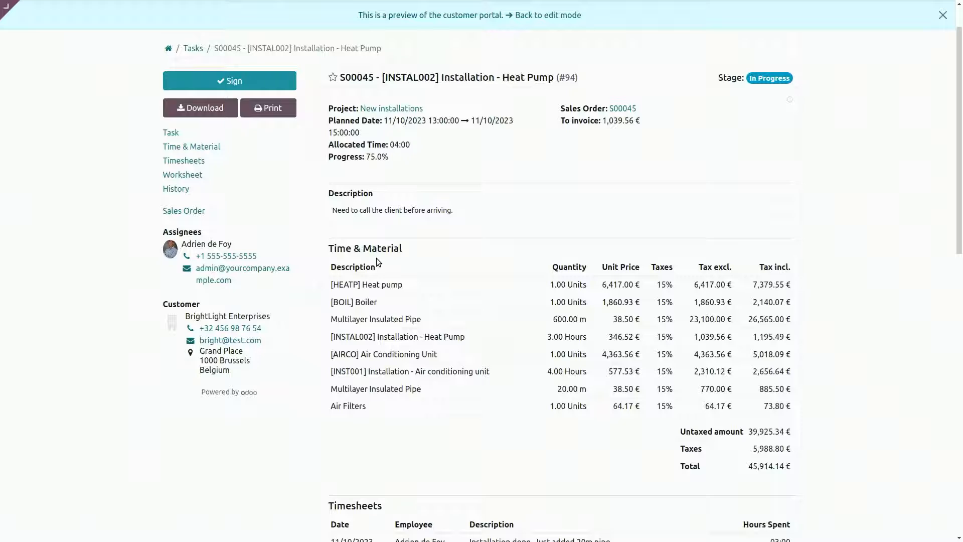
scroll(377, 258, down, 5)
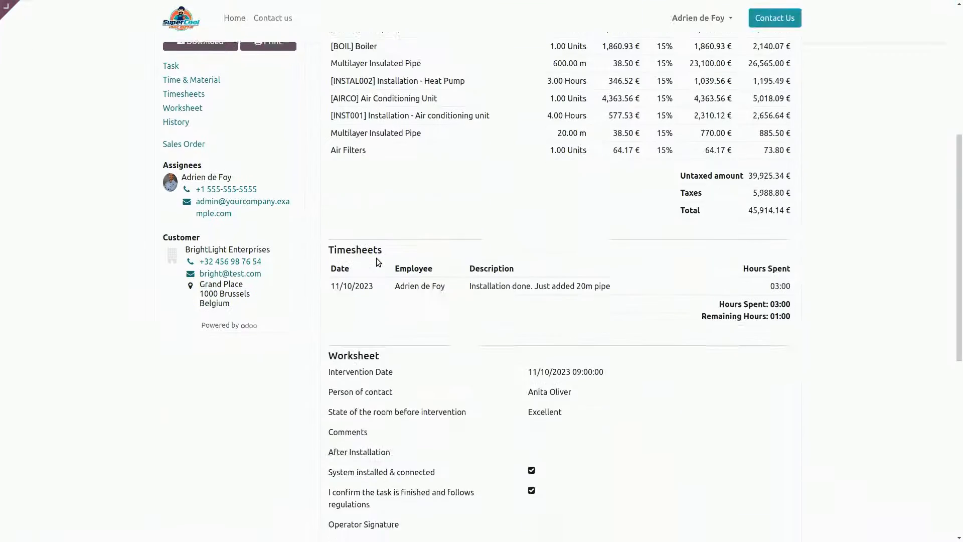
scroll(377, 258, down, 2)
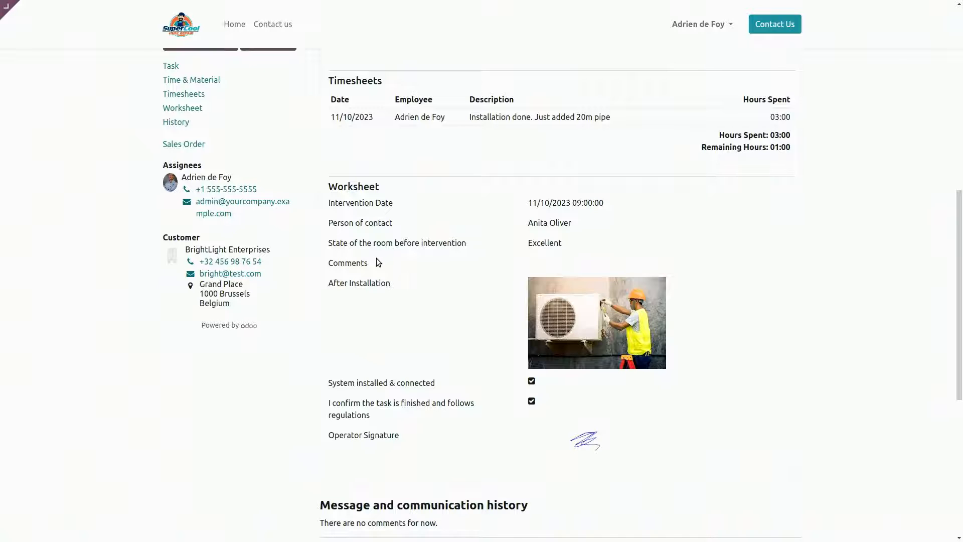
scroll(376, 258, down, 6)
scroll(376, 258, up, 20)
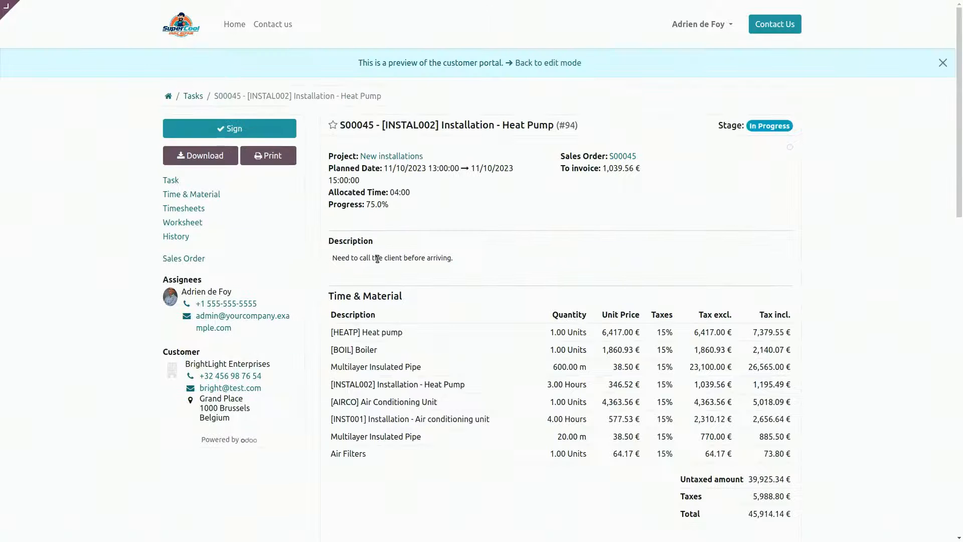
Step: Sign the report with the automatic BrightLight Enterprises signature and mark the task as done back in edit mode
click(258, 134)
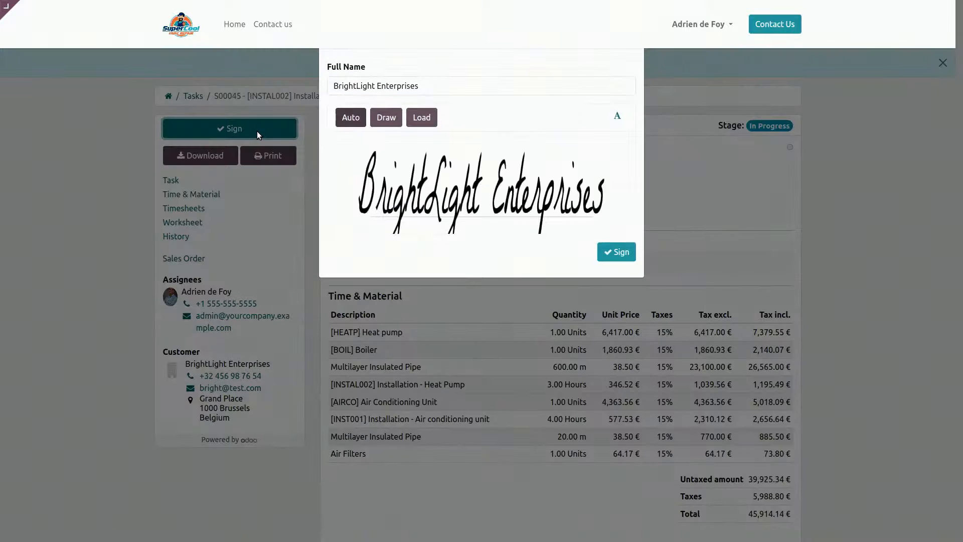
click(620, 259)
click(620, 259)
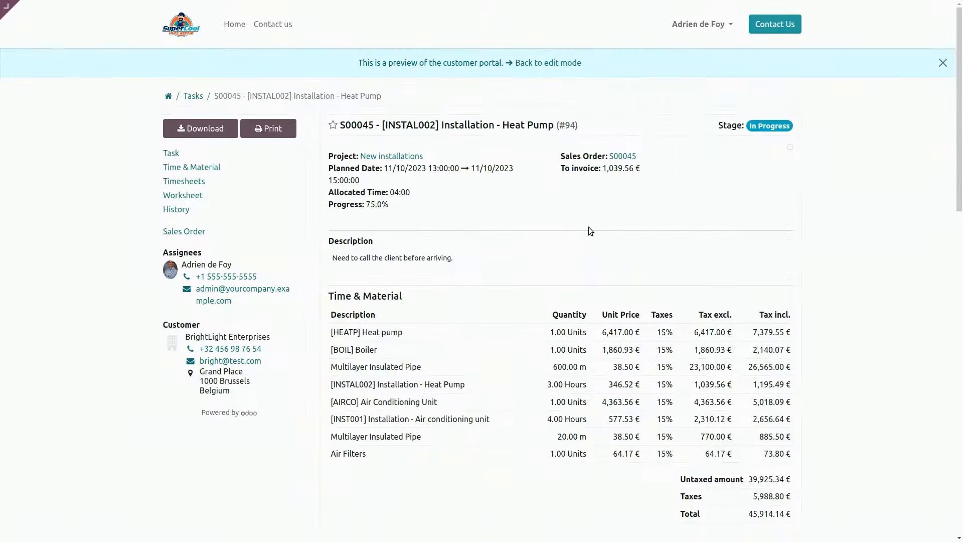
click(537, 65)
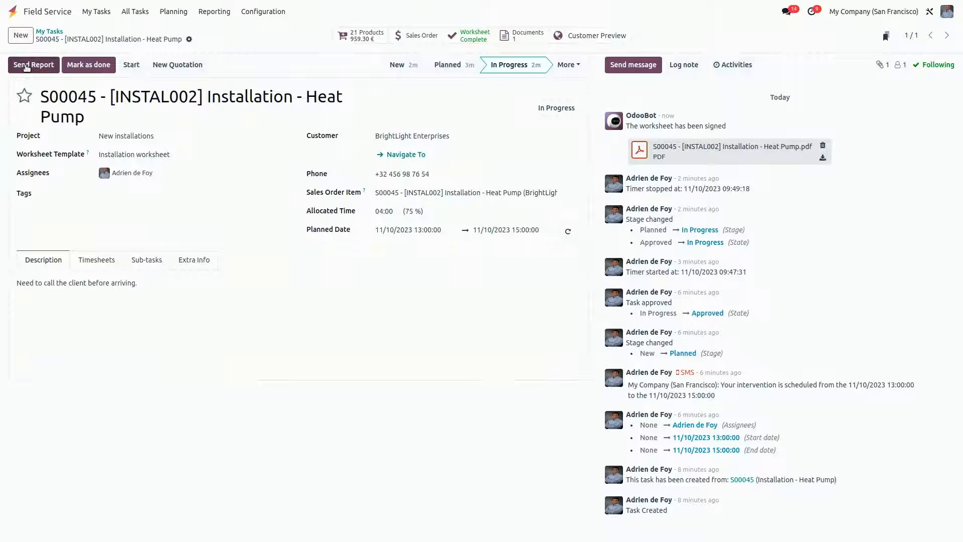
click(81, 65)
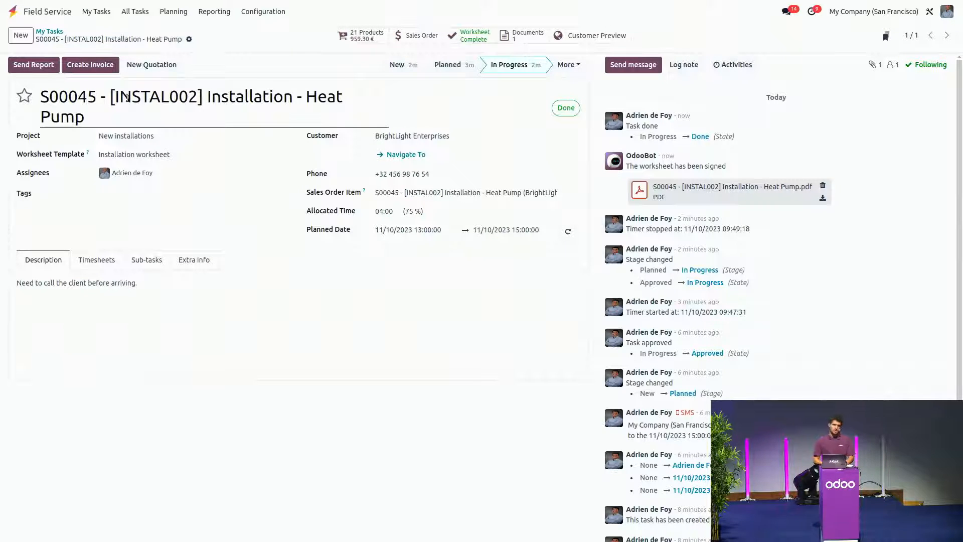
Step: Log an internal note on the task mentioning the second suggested colleague: "Hey! Task completed, Added 20m pipe as you'll in the worksheet"
click(685, 65)
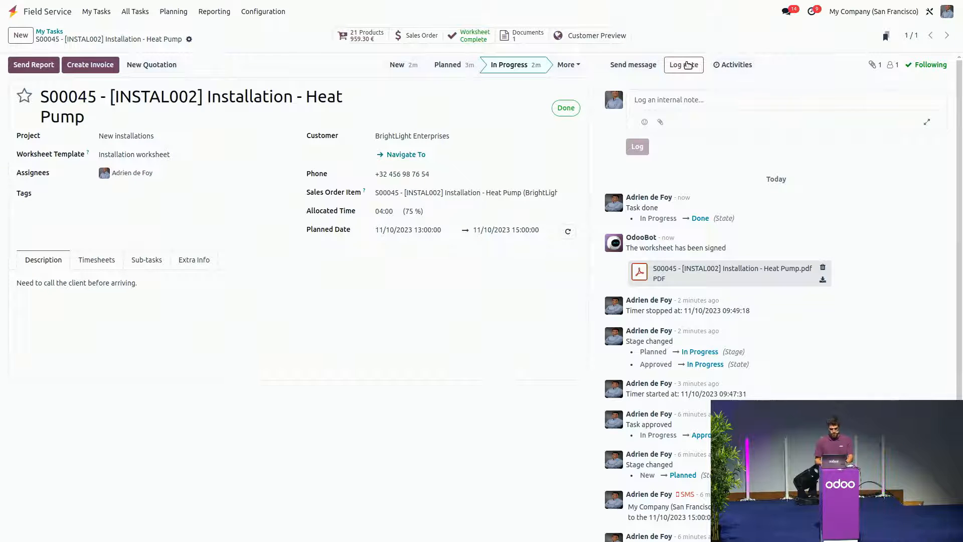
text(@)
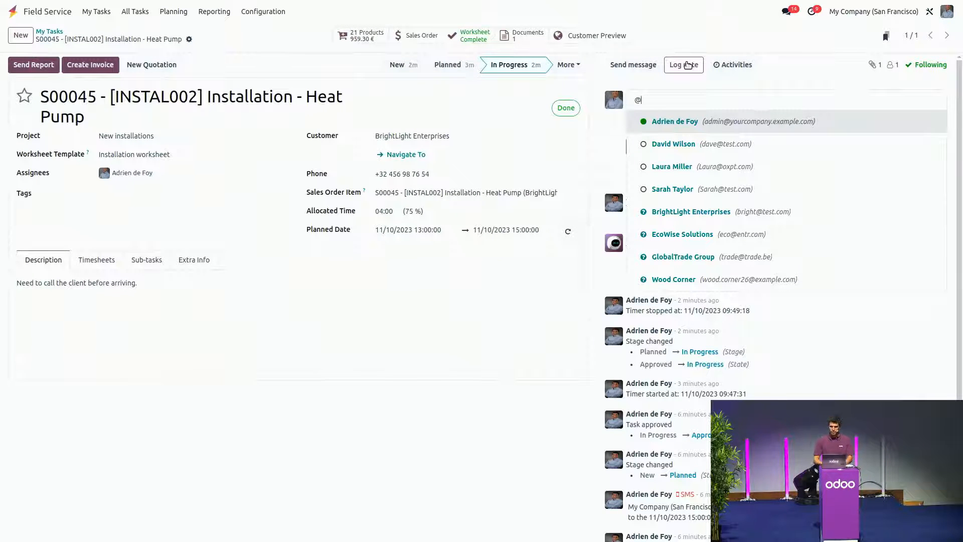
click(655, 151)
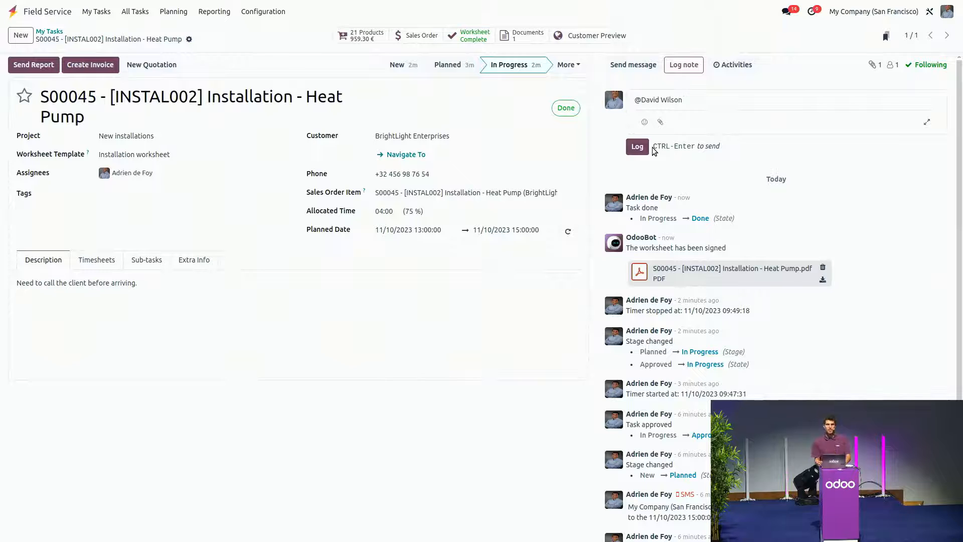
text(Hey! Task cpo)
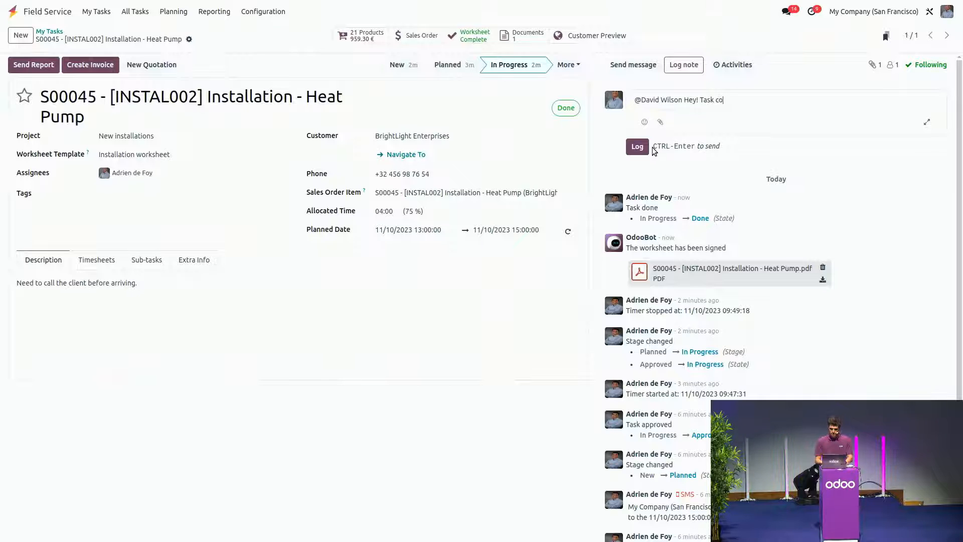
text(mpleted, Added 20)
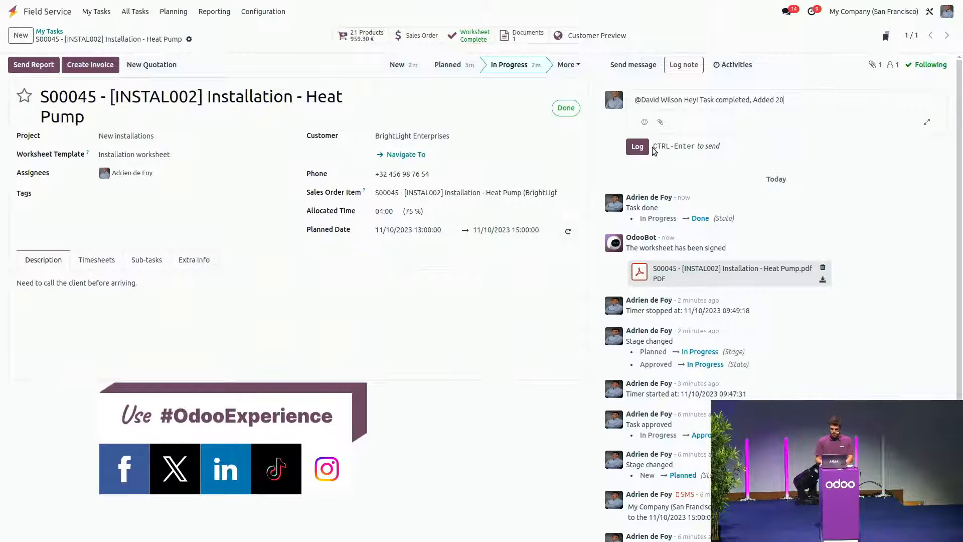
text(mi pi)
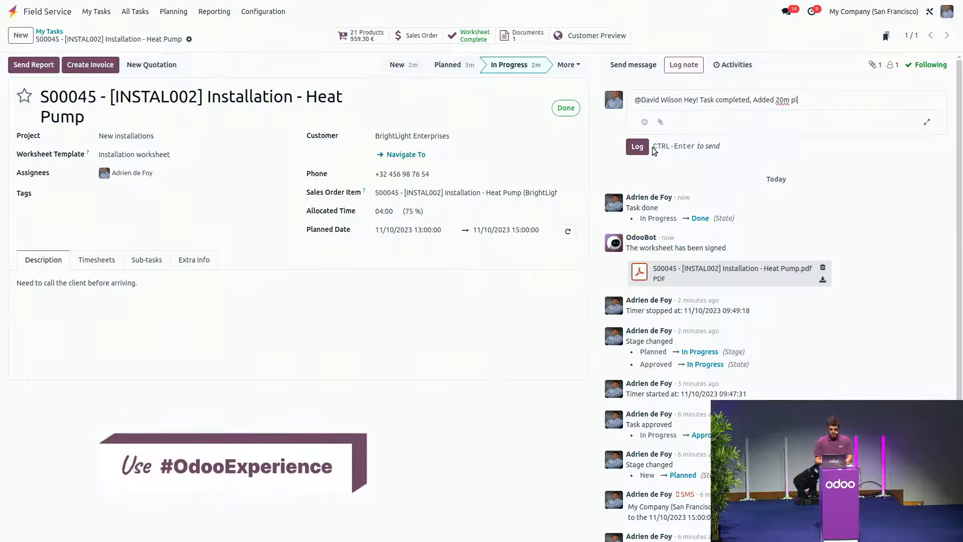
text(pe as you'll in the worksheet)
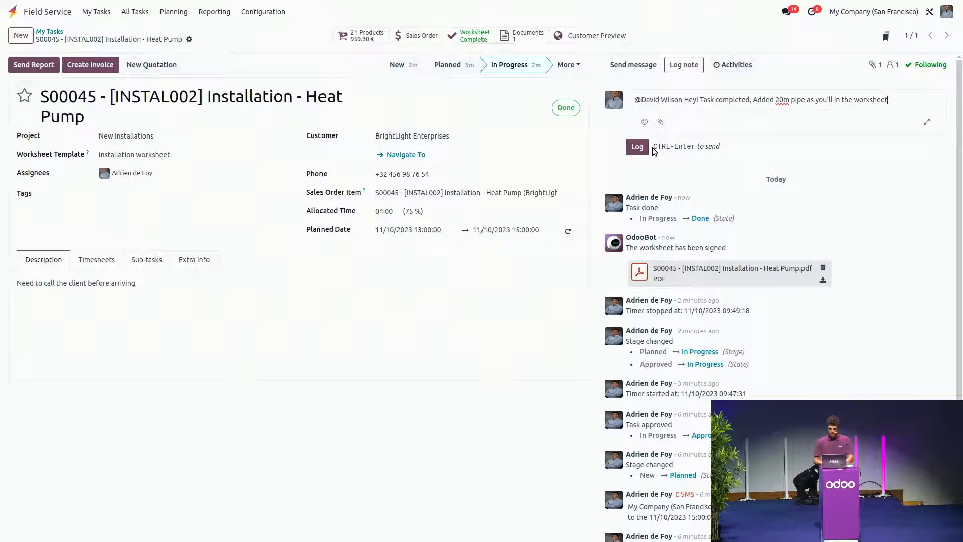
click(647, 147)
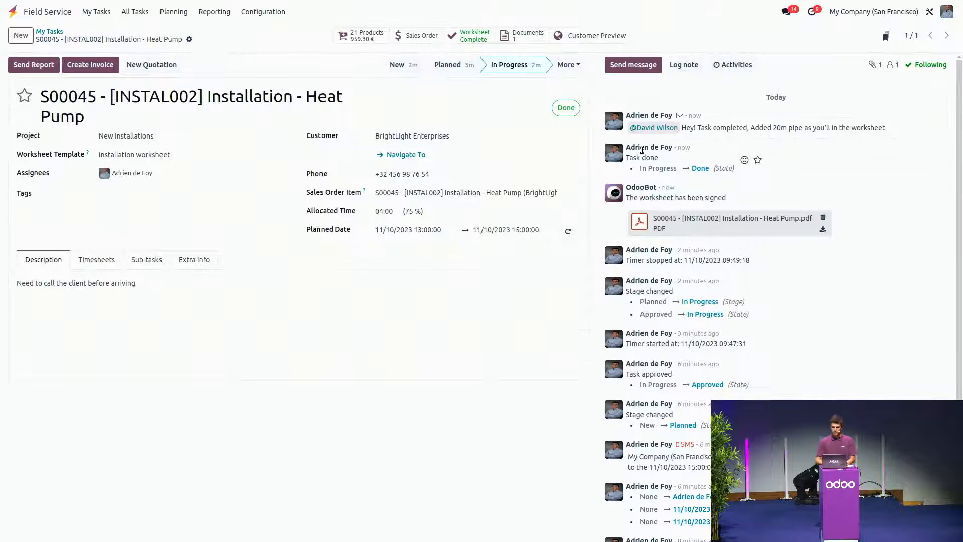
Step: List all tasks to invoice, check the S00045 heat pump installation task and return to the list
click(55, 33)
click(135, 11)
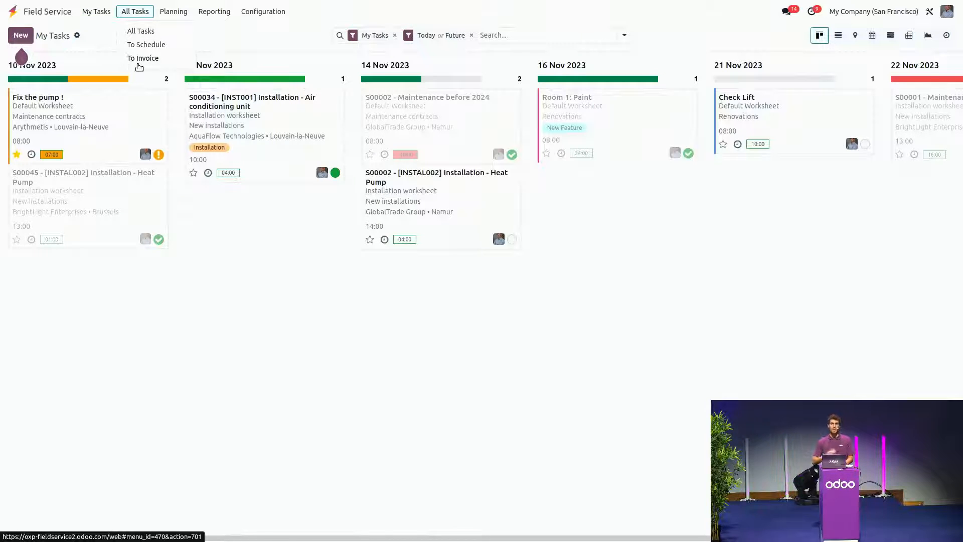
click(139, 65)
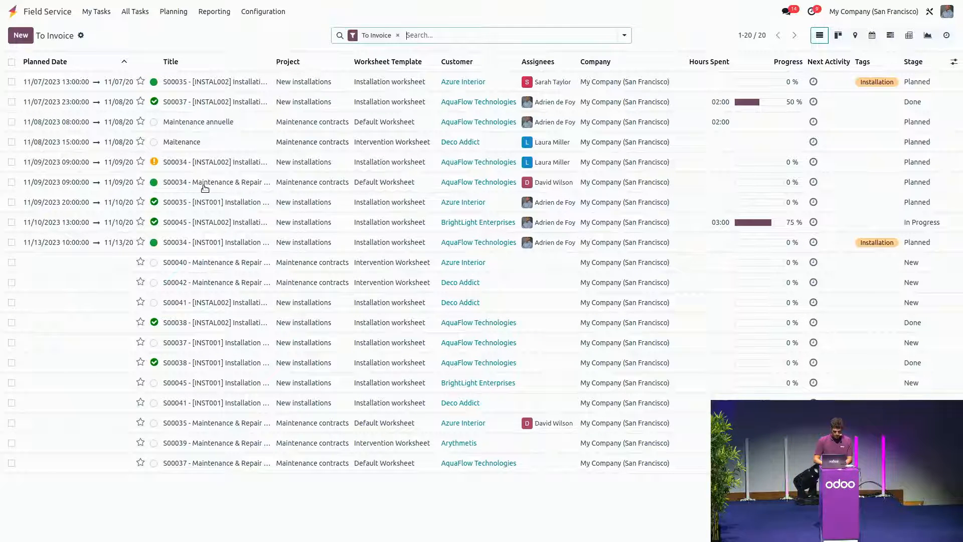
click(200, 224)
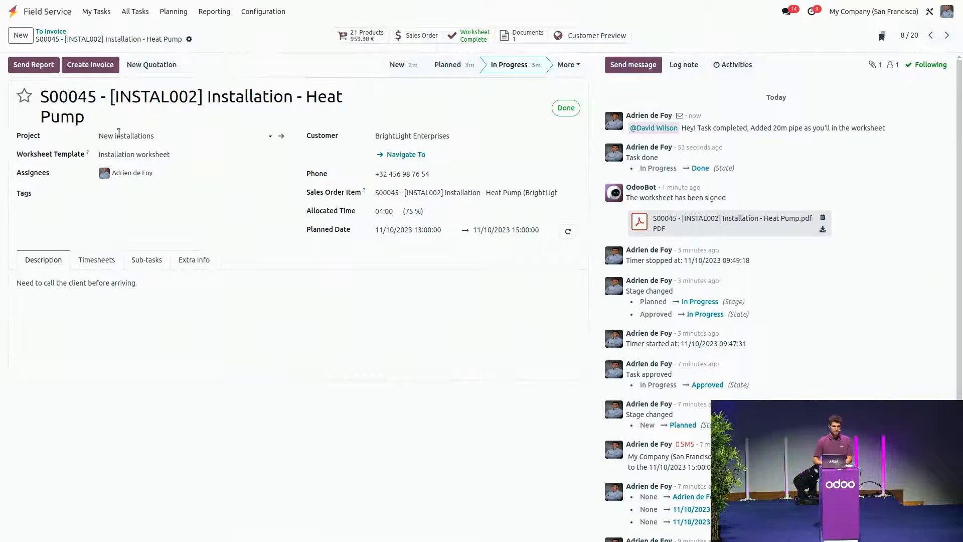
click(52, 33)
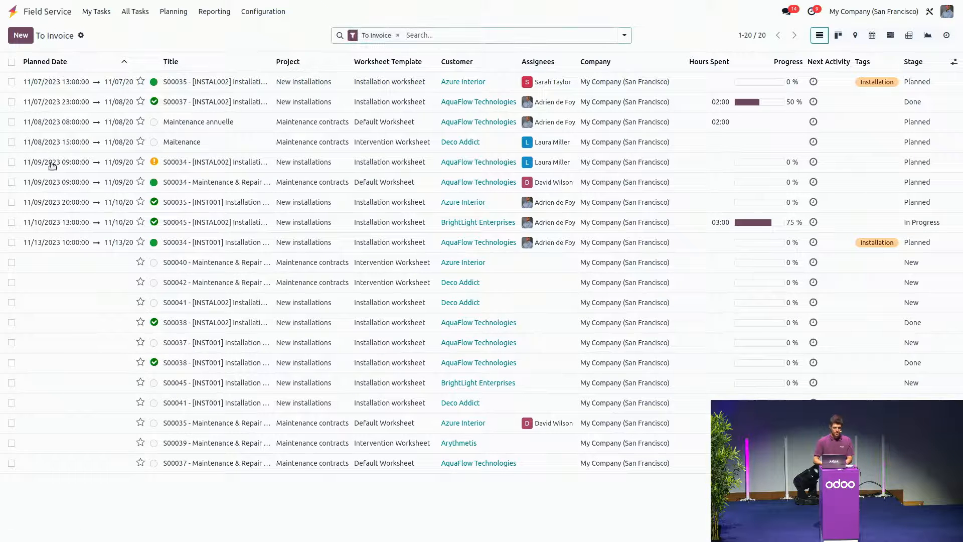
Step: Create a regular draft invoice for only the S00045 heat pump installation task of BrightLight Enterprises
click(12, 202)
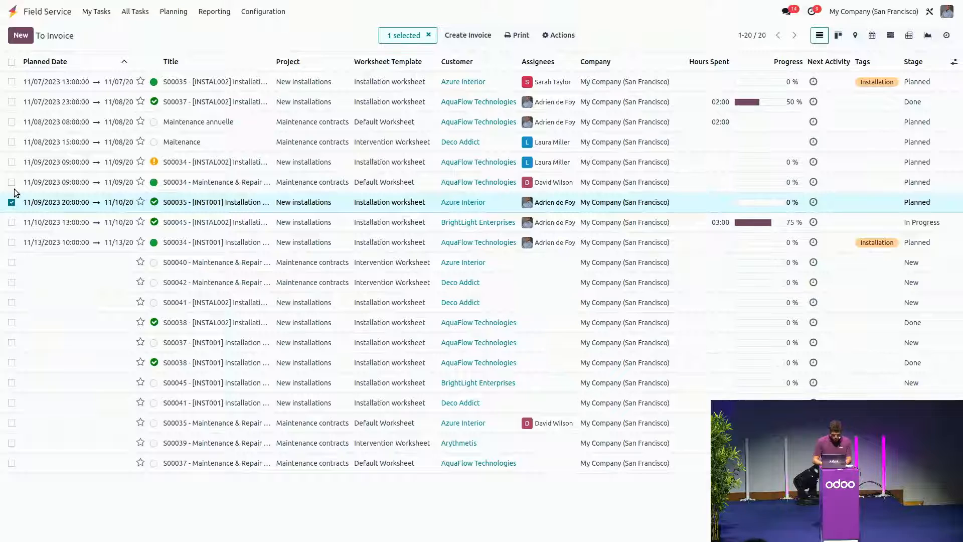
click(10, 223)
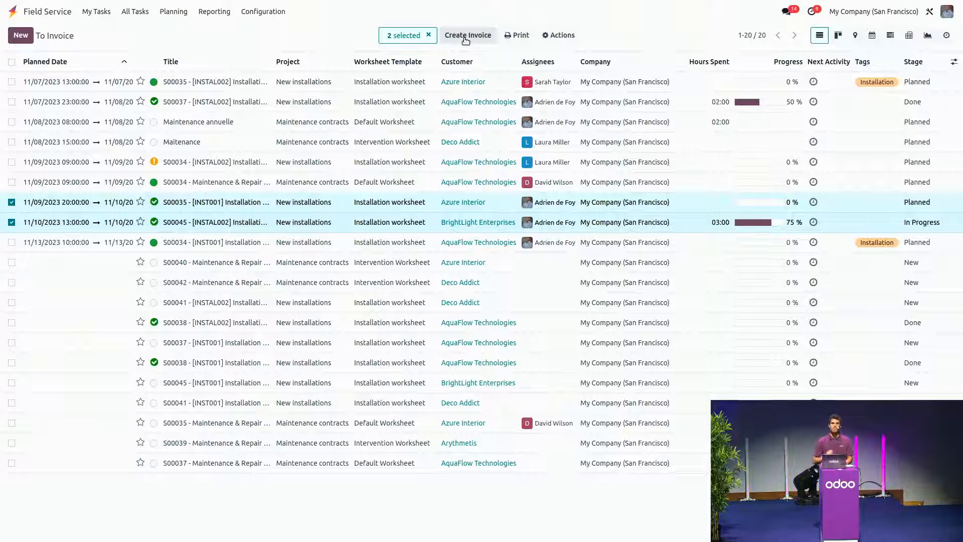
click(12, 203)
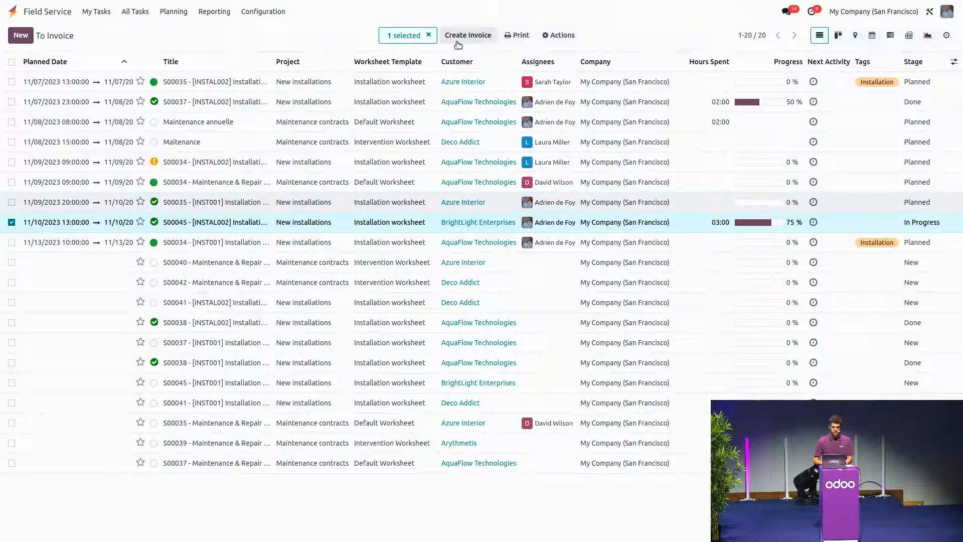
click(473, 36)
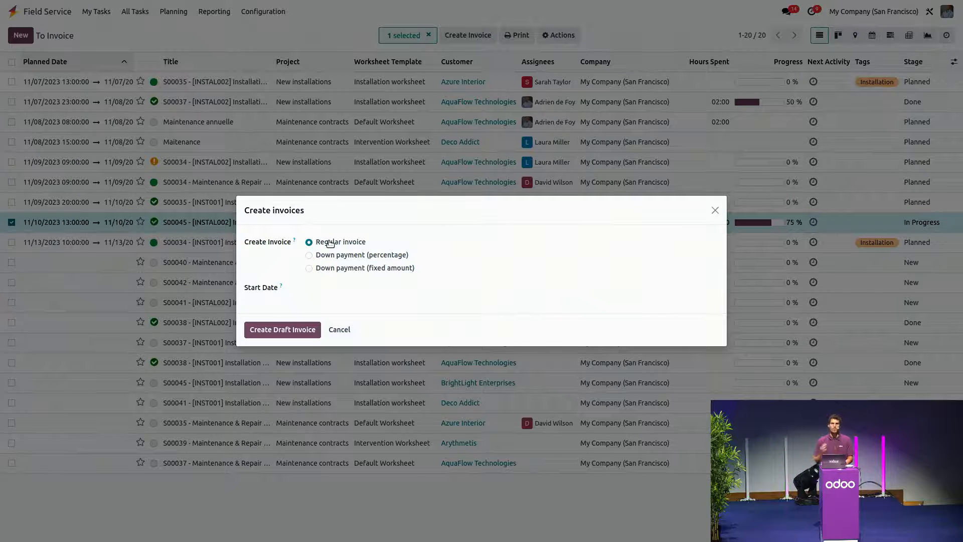
click(288, 331)
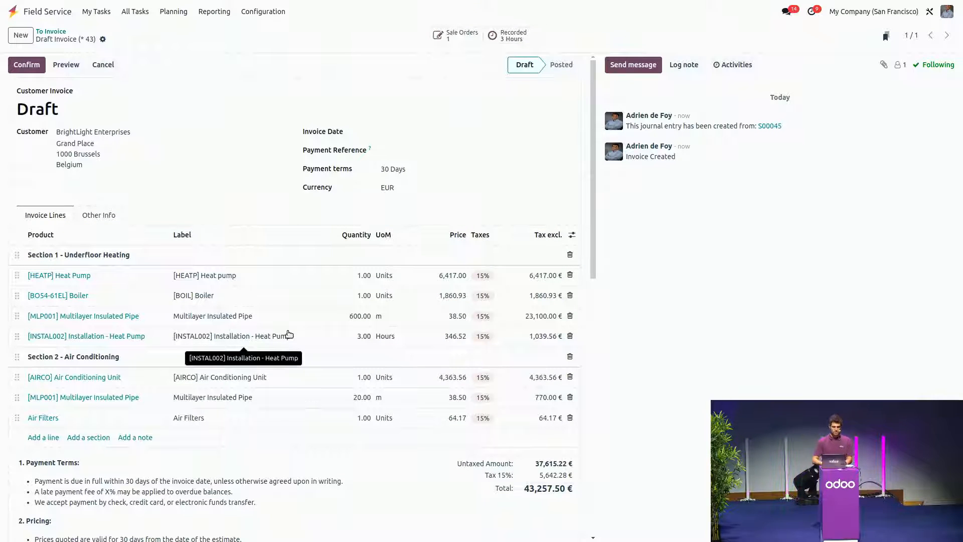
Step: Review the draft invoice's lines and terms, and confirm the invoice
scroll(289, 334, down, 1)
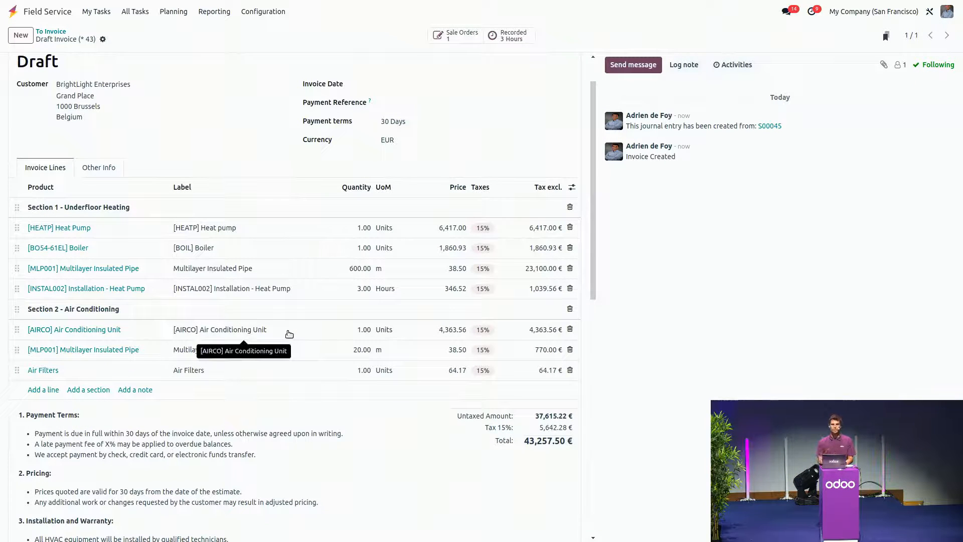
scroll(290, 335, up, 1)
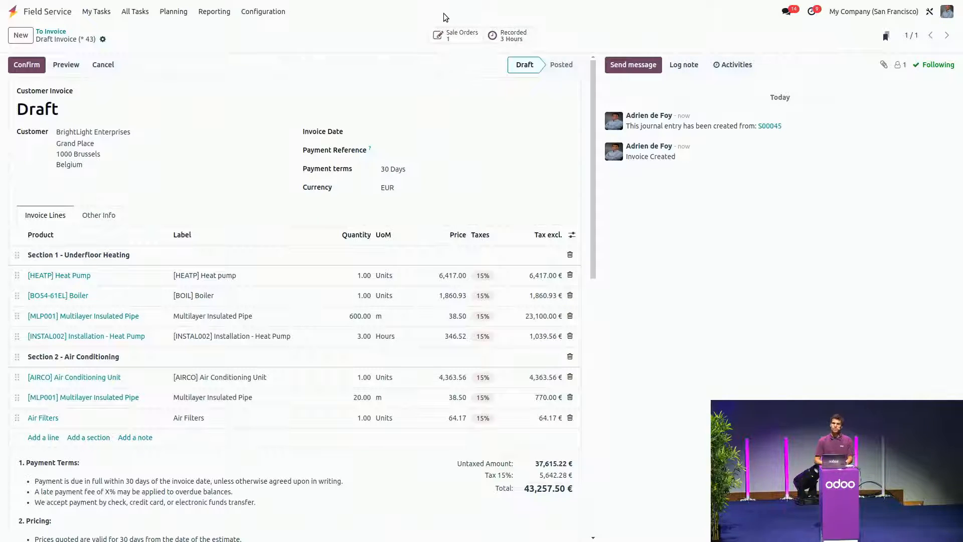
click(30, 65)
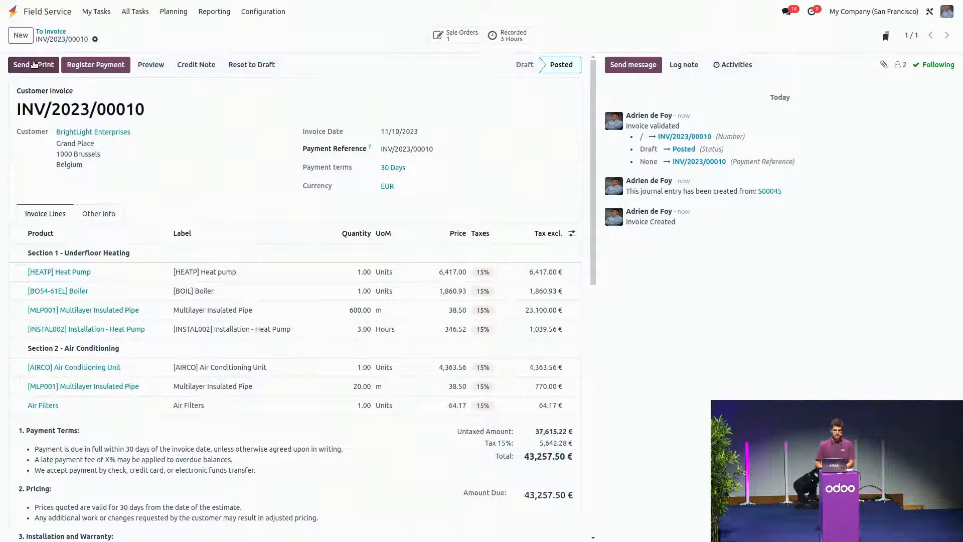
Step: Reopen Field Service from the home screen and show the planning by user at day scale
click(13, 12)
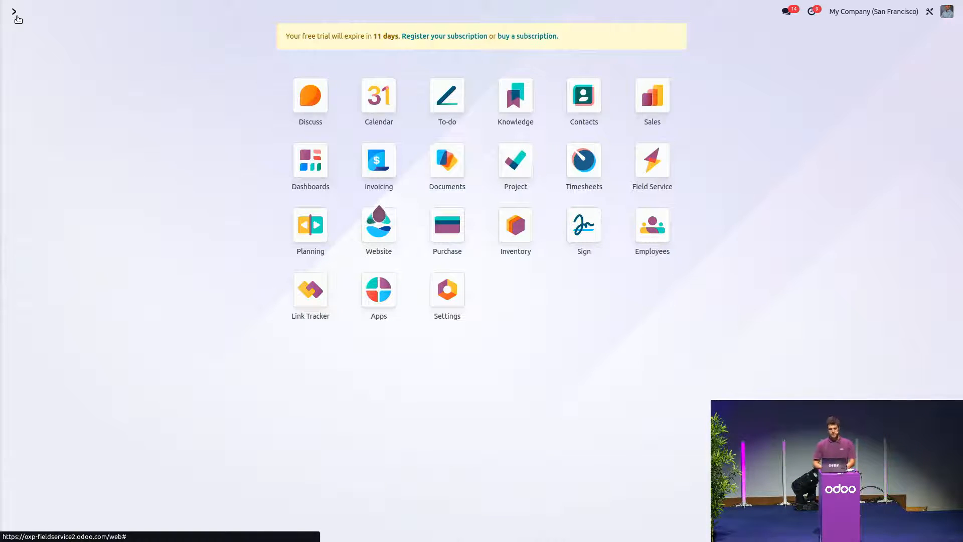
click(660, 170)
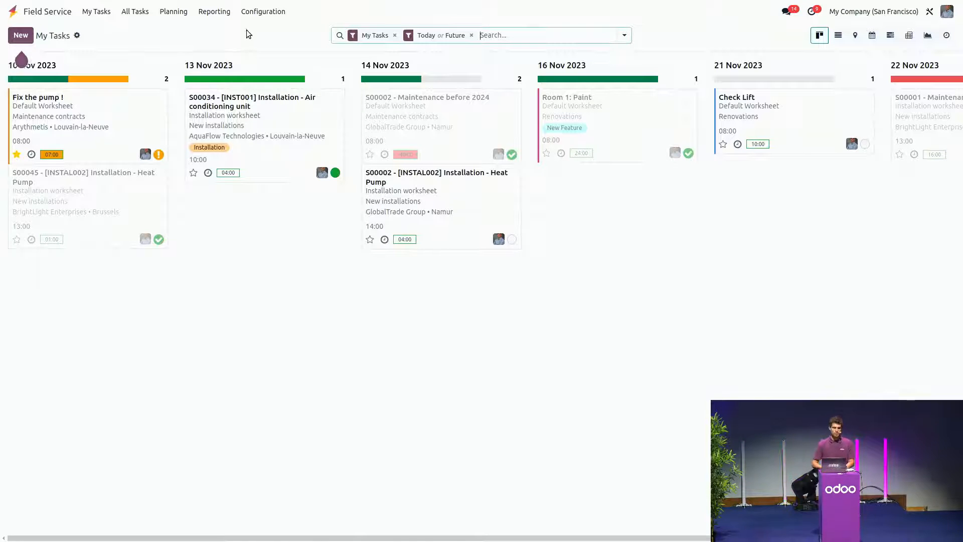
click(168, 14)
click(173, 30)
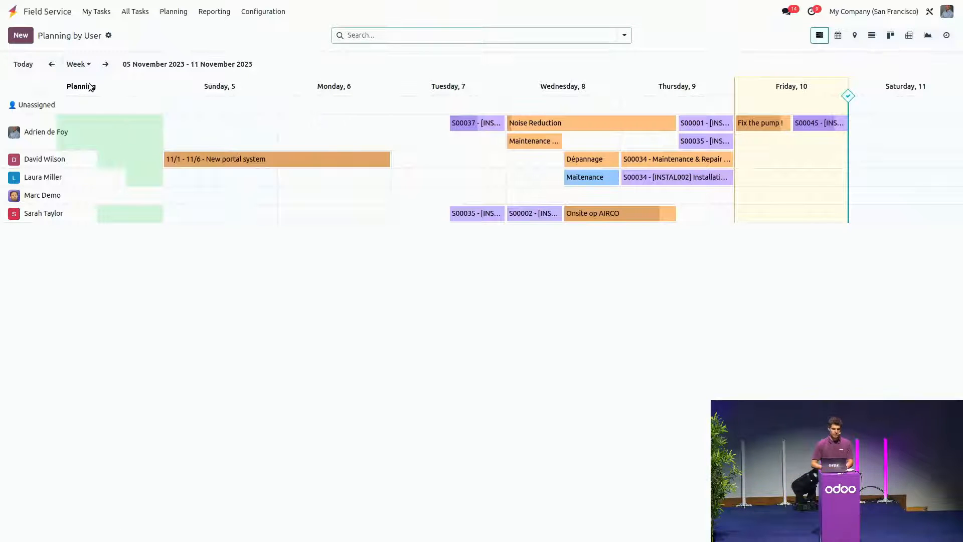
click(78, 64)
click(83, 86)
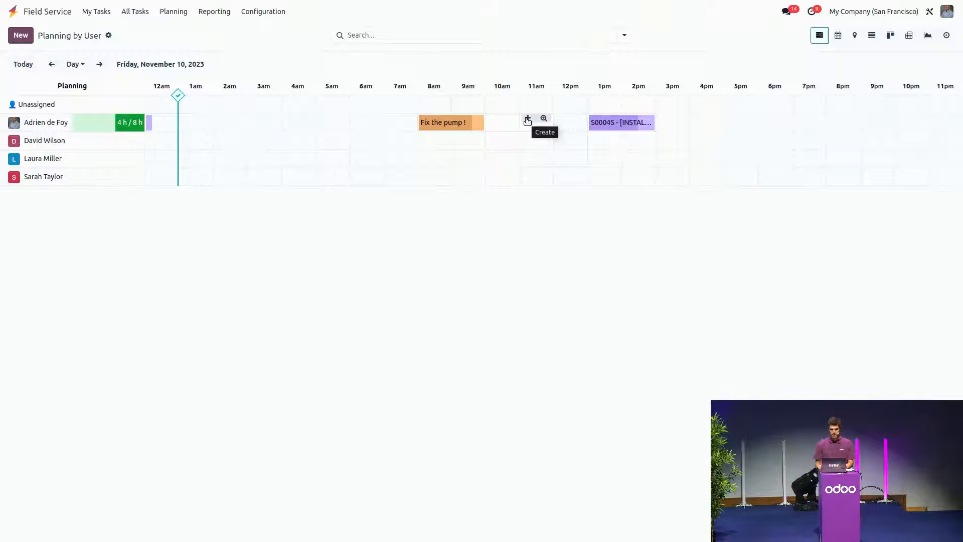
Step: Start a new task in the 11 am slot of November 10 with the title "Maintenance needed"
click(527, 120)
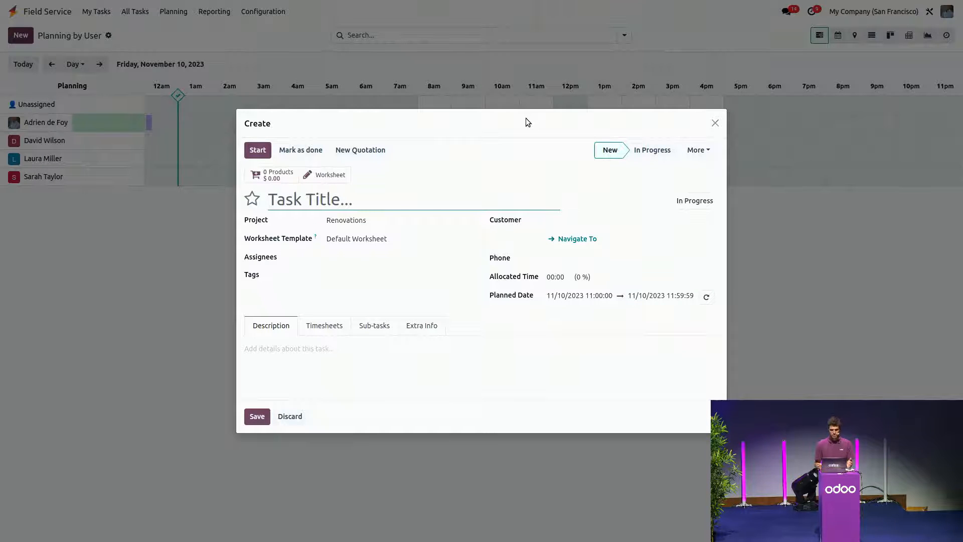
text(Maintene)
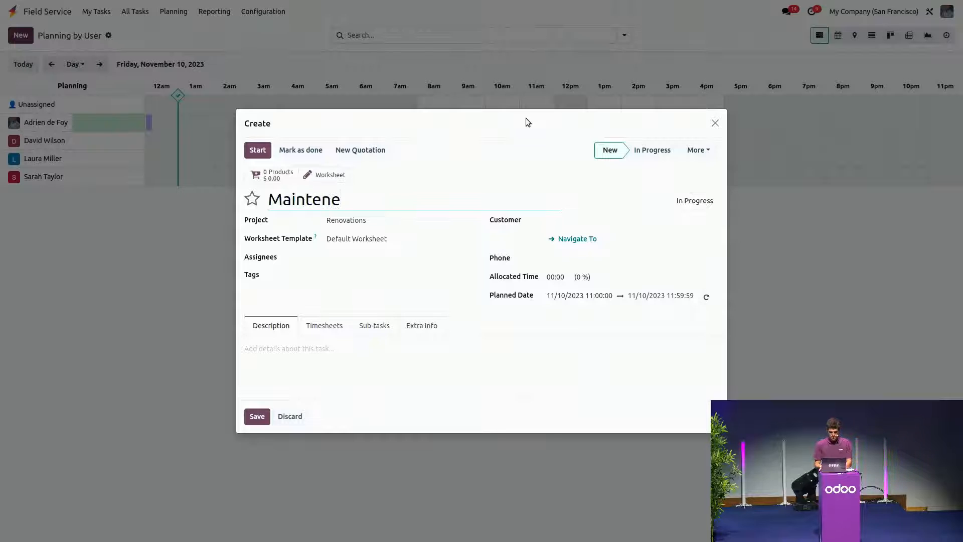
key(BackSpace)
text(ance needed)
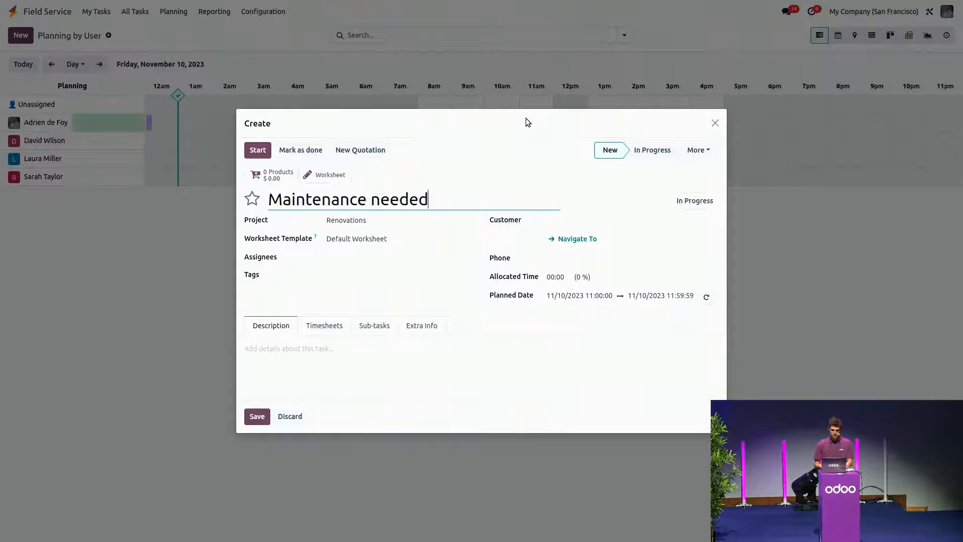
Step: Set the task's project to Maintenance contracts, the customer to Arythmetis and the sales order item to S00039 - Maintenance & Repair Pack
click(367, 221)
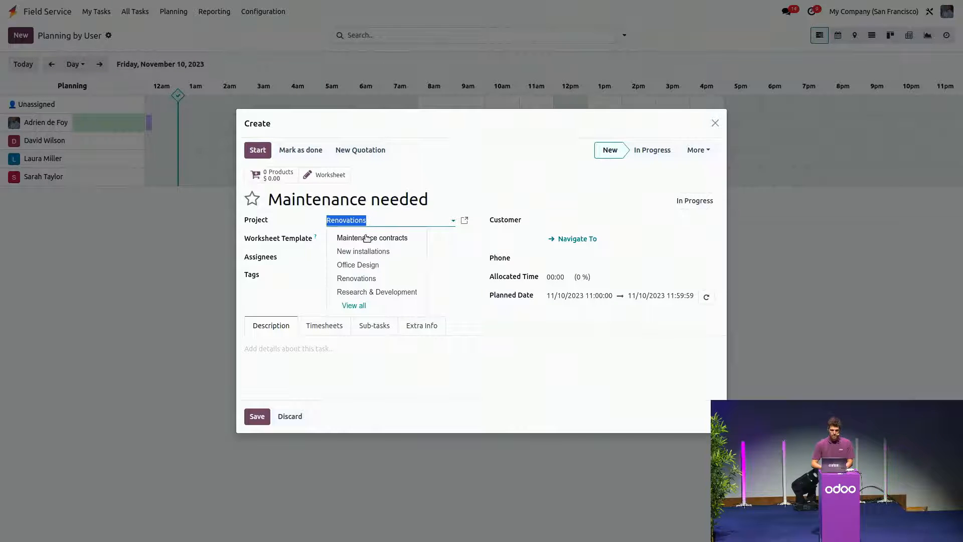
click(369, 237)
click(558, 224)
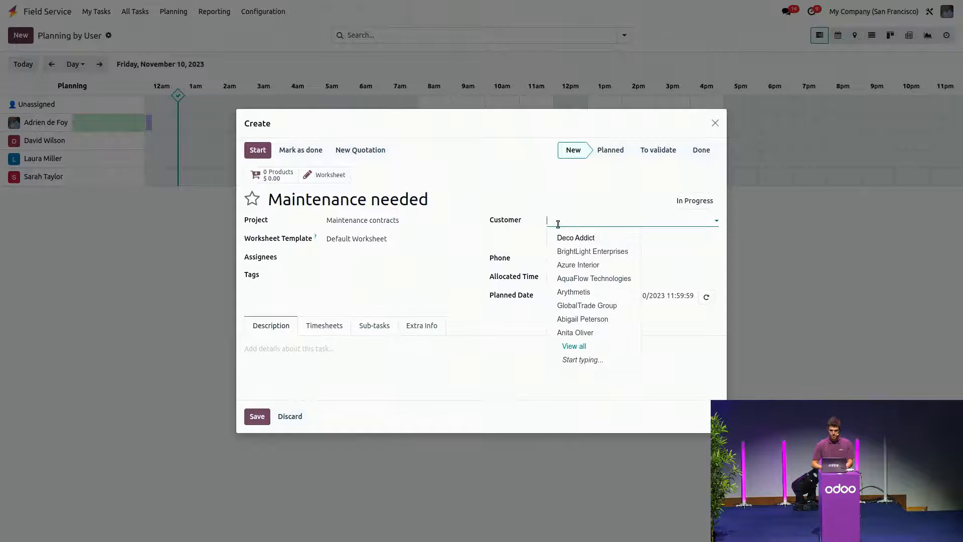
click(569, 290)
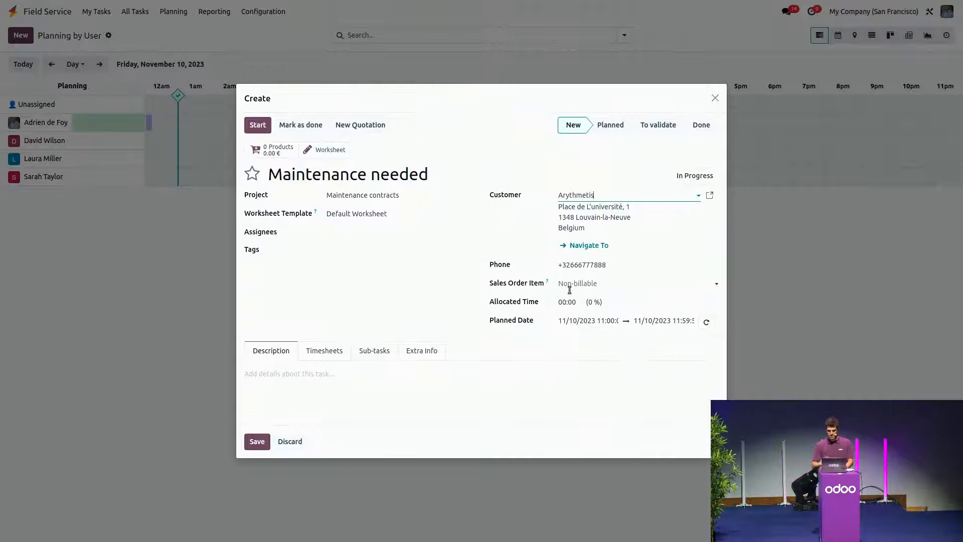
click(606, 285)
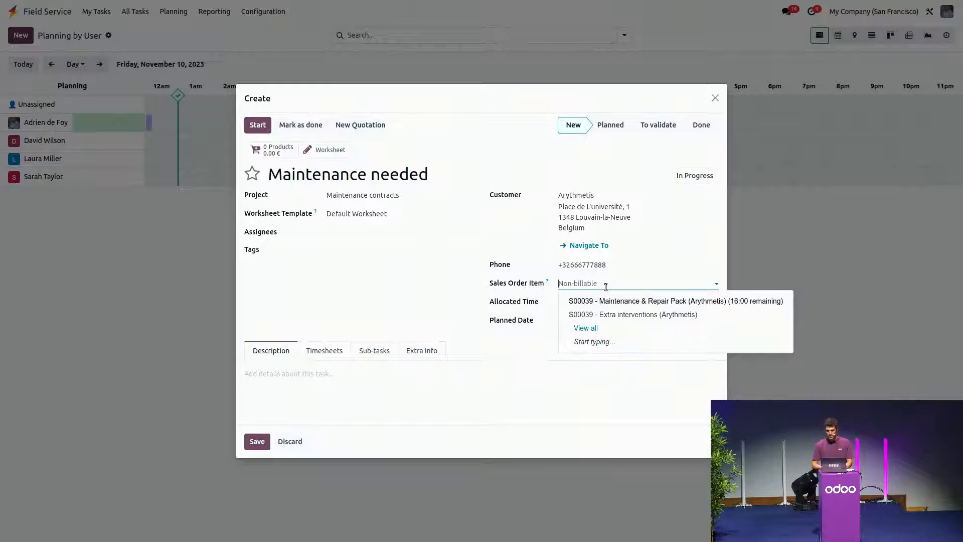
click(584, 303)
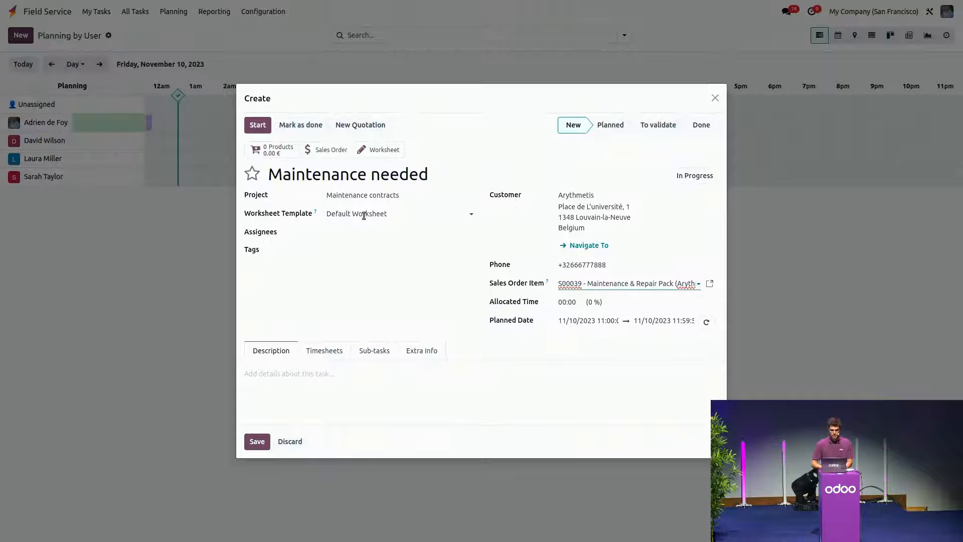
Step: Save the maintenance task and assign it to the first listed technician in the planning, keeping the 11 am slot
click(258, 443)
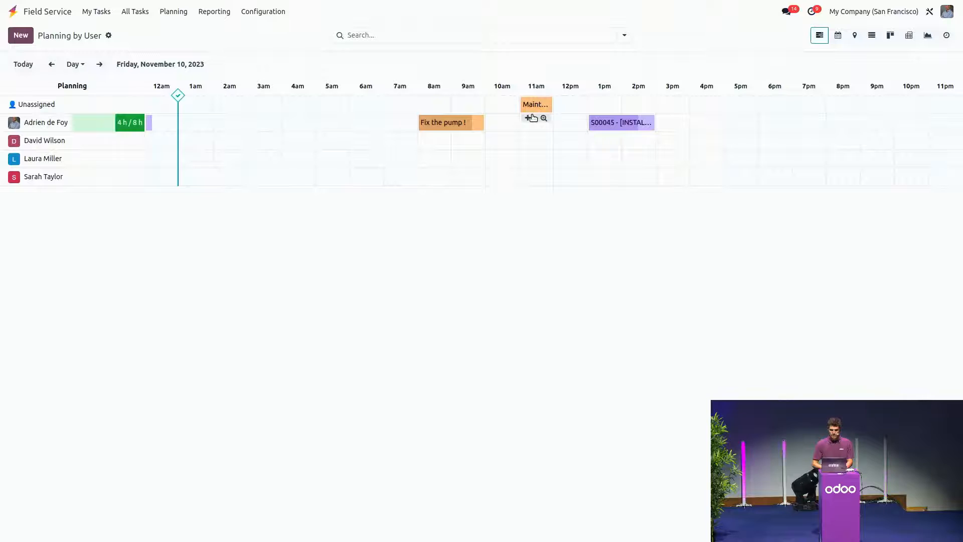
drag(534, 108, 532, 124)
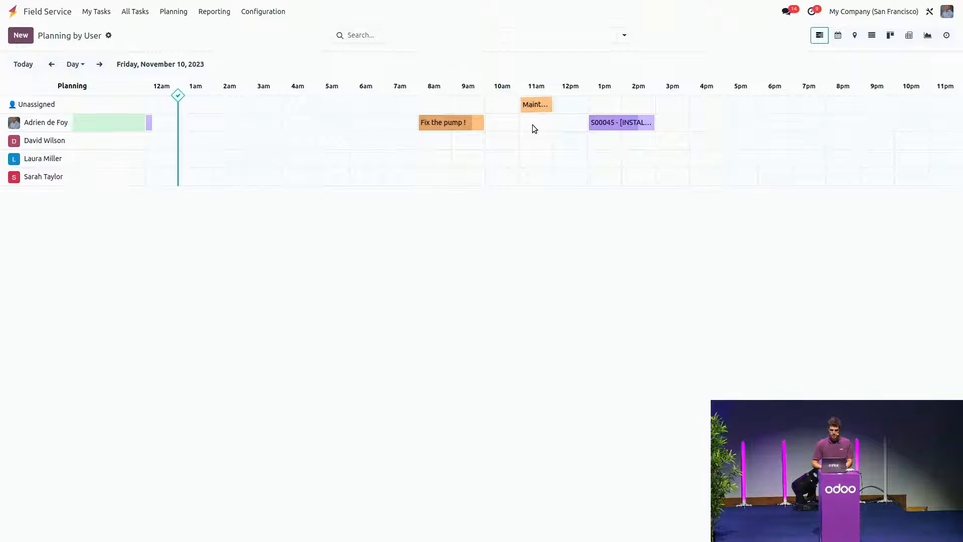
click(534, 127)
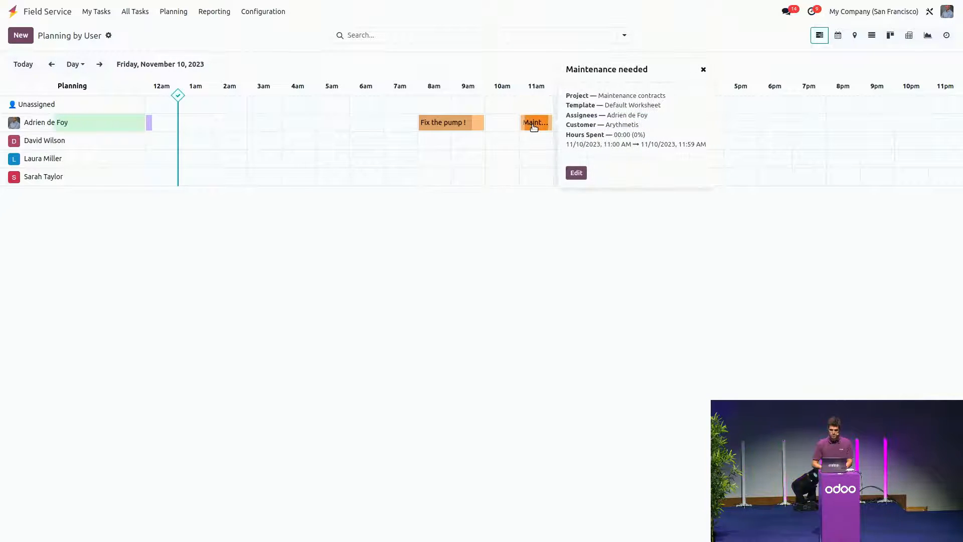
Step: Open the Maintenance needed task for editing and add a timesheet line with 3 hours spent
click(576, 174)
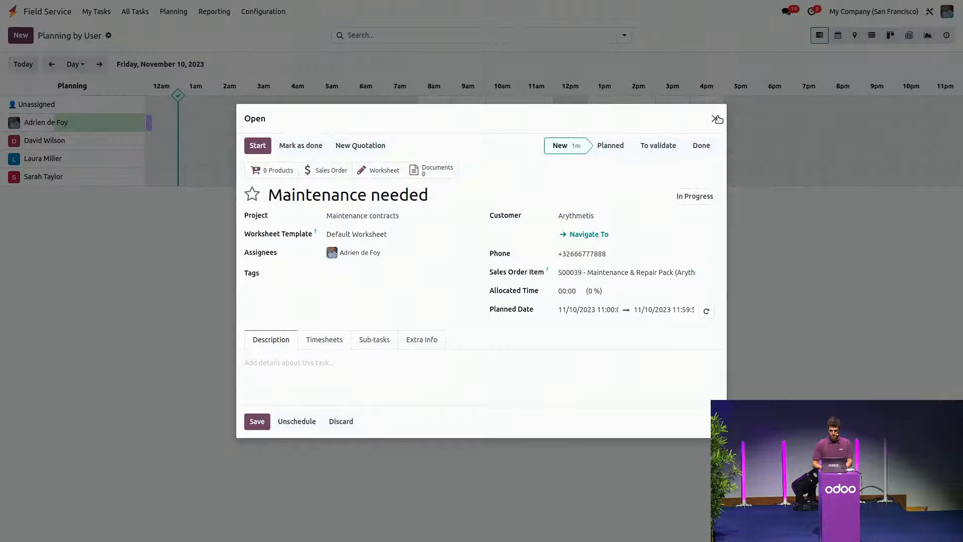
click(322, 340)
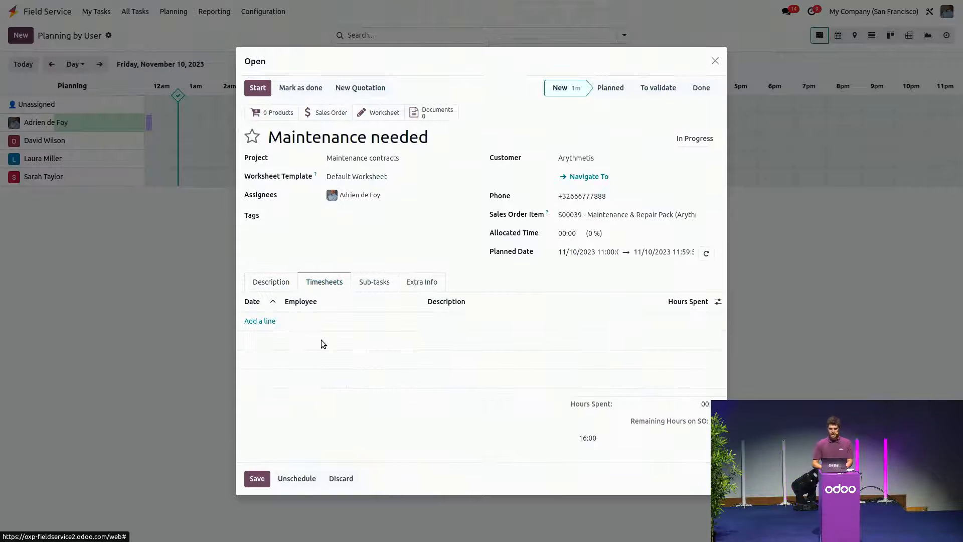
click(260, 322)
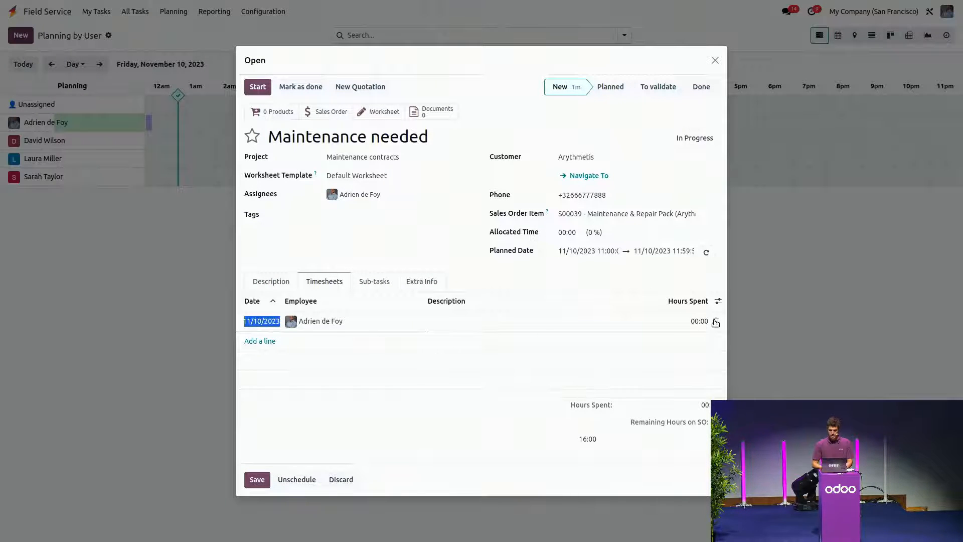
click(698, 329)
text(3)
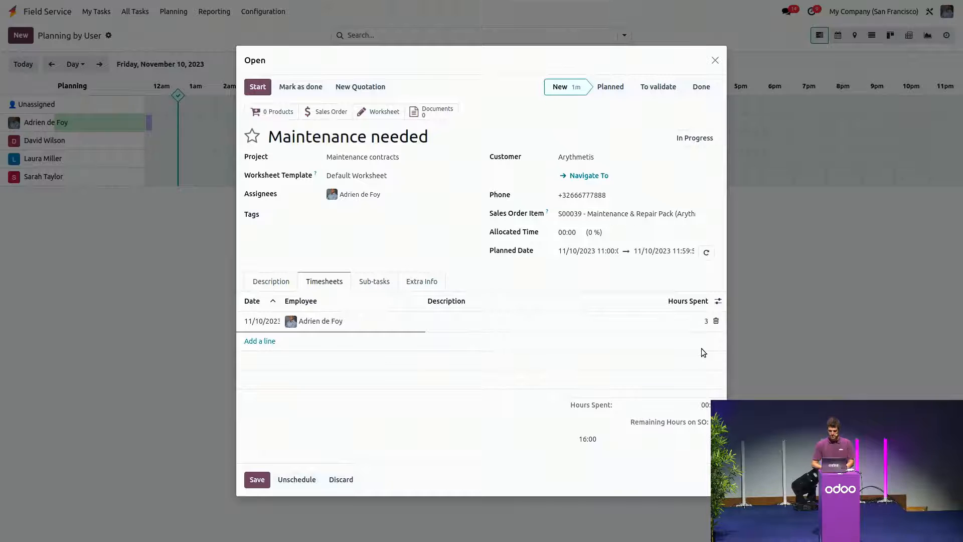
click(643, 460)
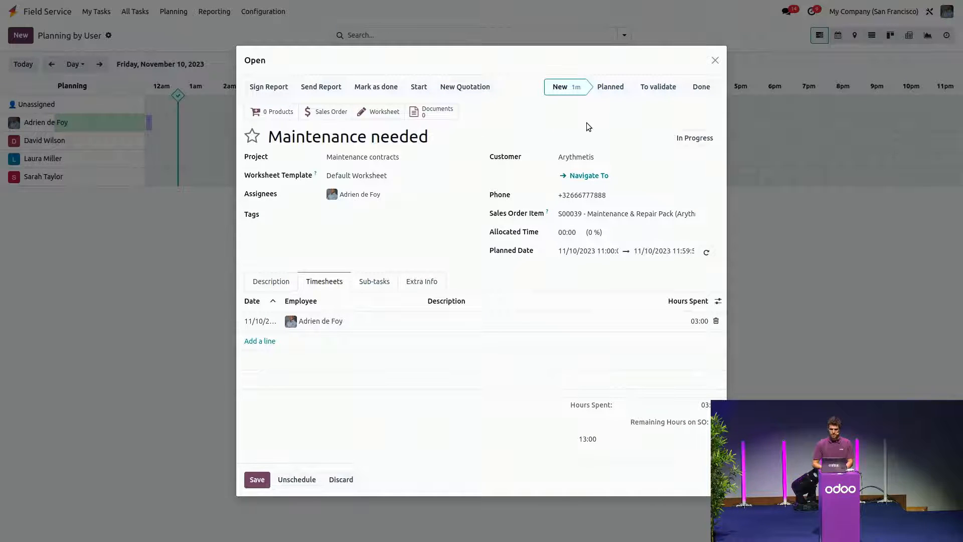
Step: Check the order lines and delivered quantities on the task's linked sales order, and switch back to the presentation slides
click(315, 111)
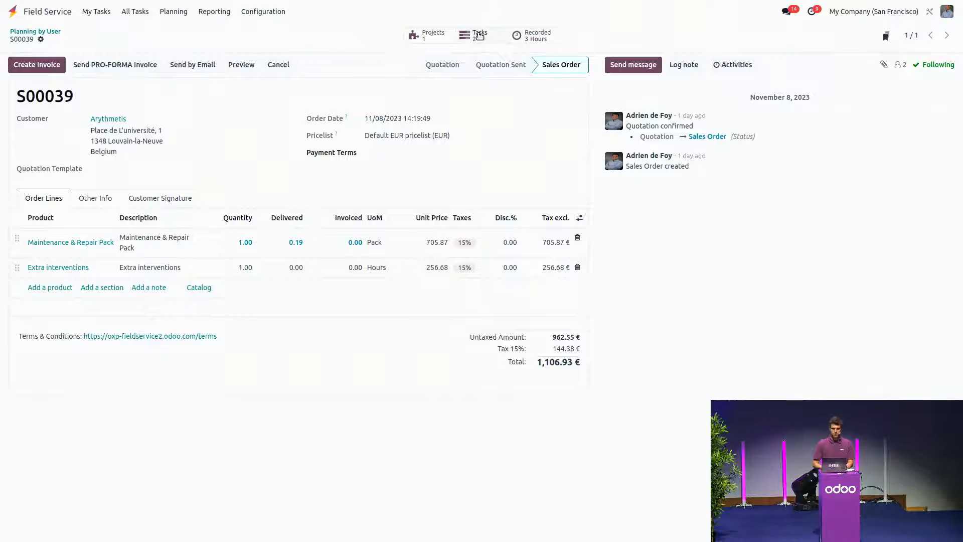
click(13, 14)
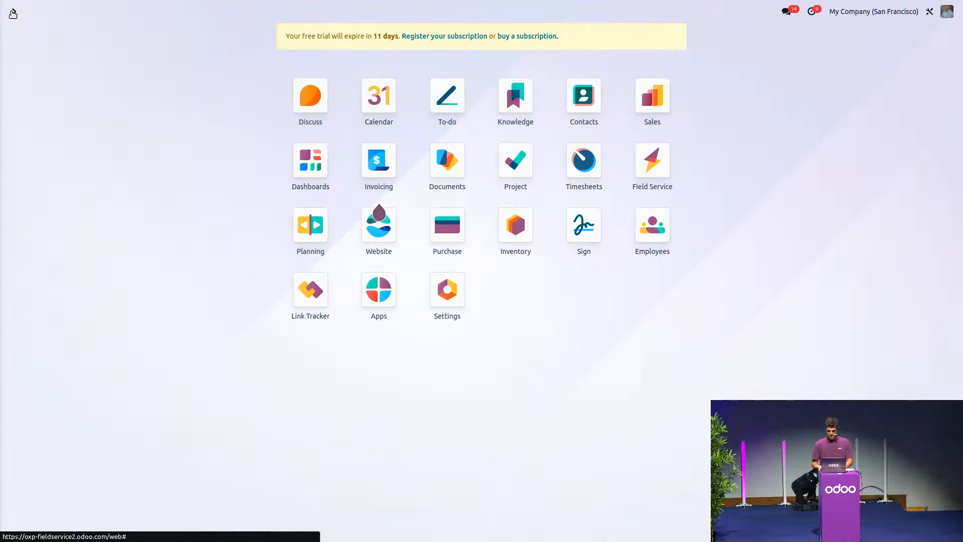
key(ctrl+alt+Left)
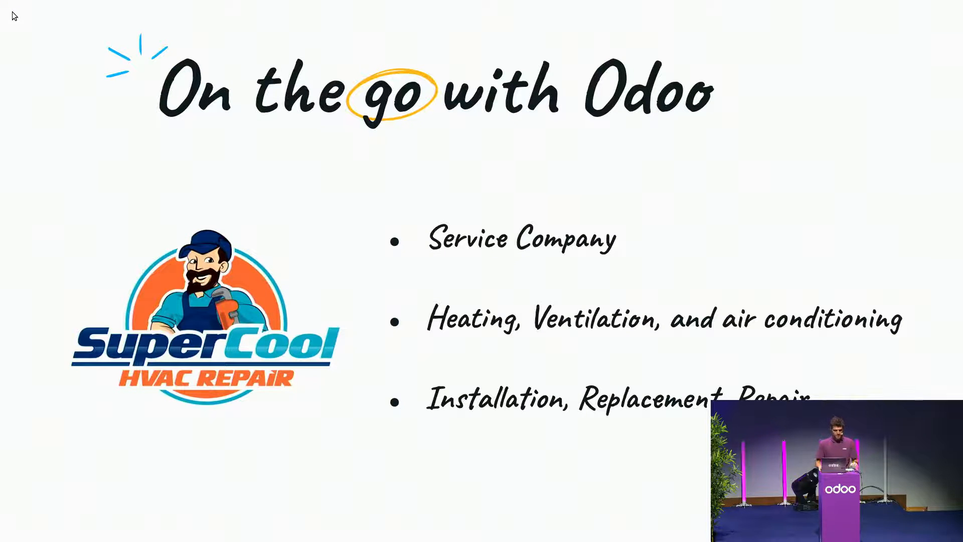
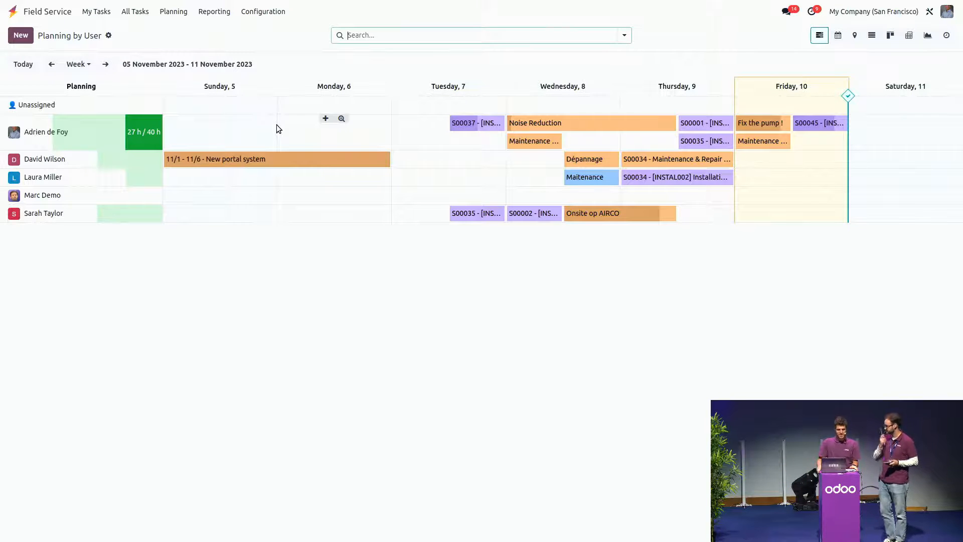
Step: Show the planning by user at day scale and advance it to Monday, November 13, 2023
click(134, 12)
mouse_move(174, 12)
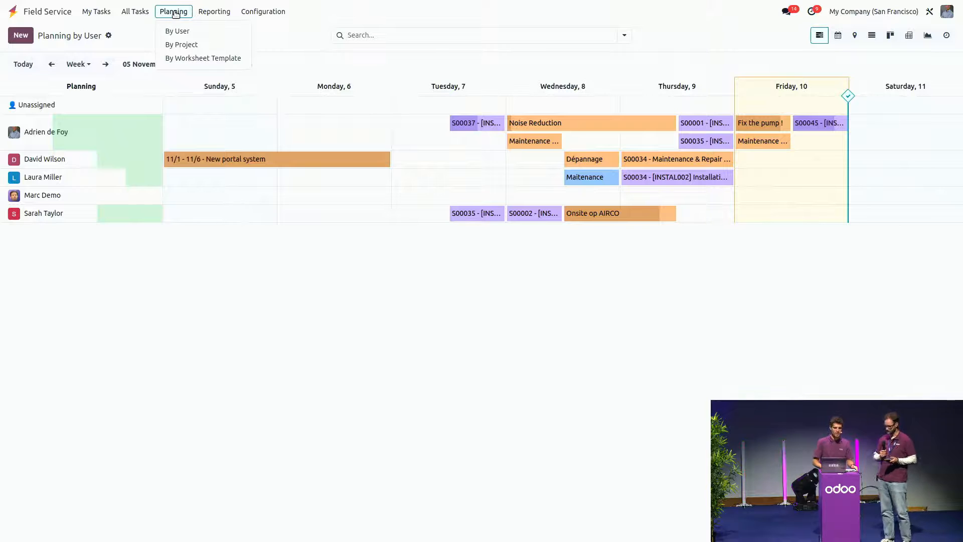
click(180, 31)
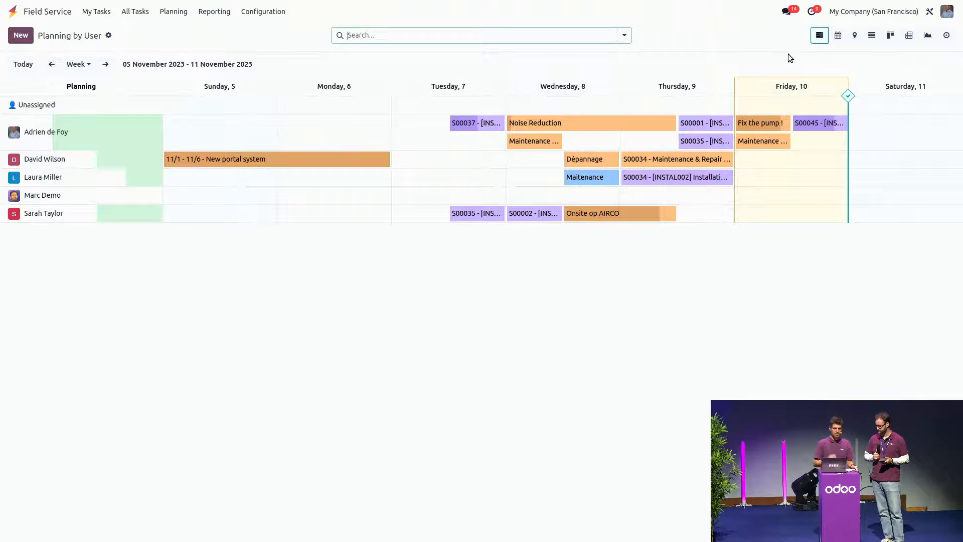
click(79, 64)
click(78, 87)
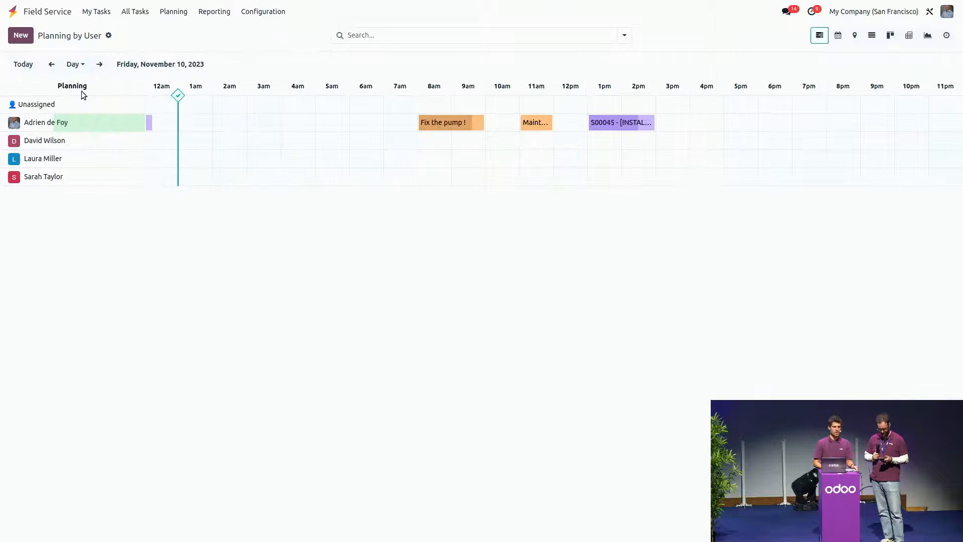
click(103, 66)
click(103, 67)
click(103, 66)
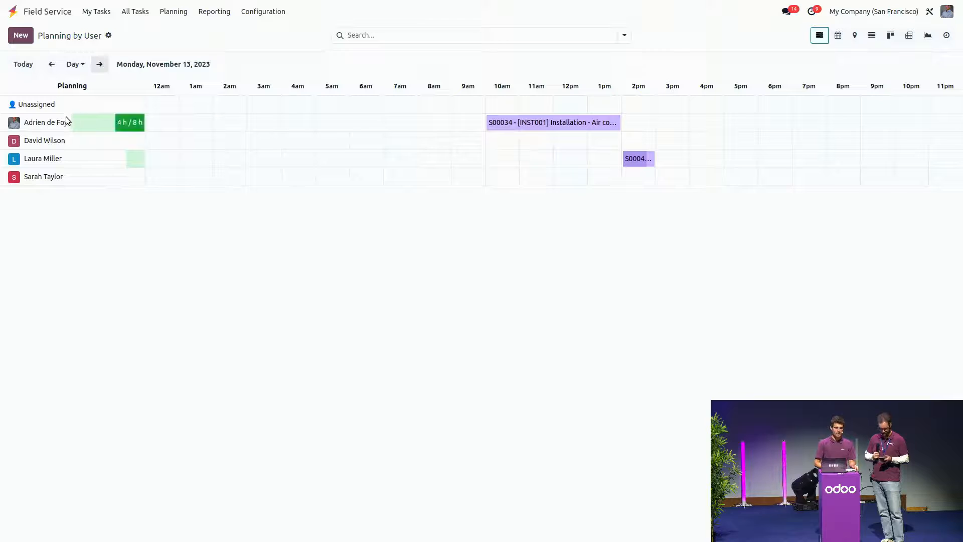
Step: Return the planning to week scale and go back to the week of 5 to 11 November 2023
click(75, 65)
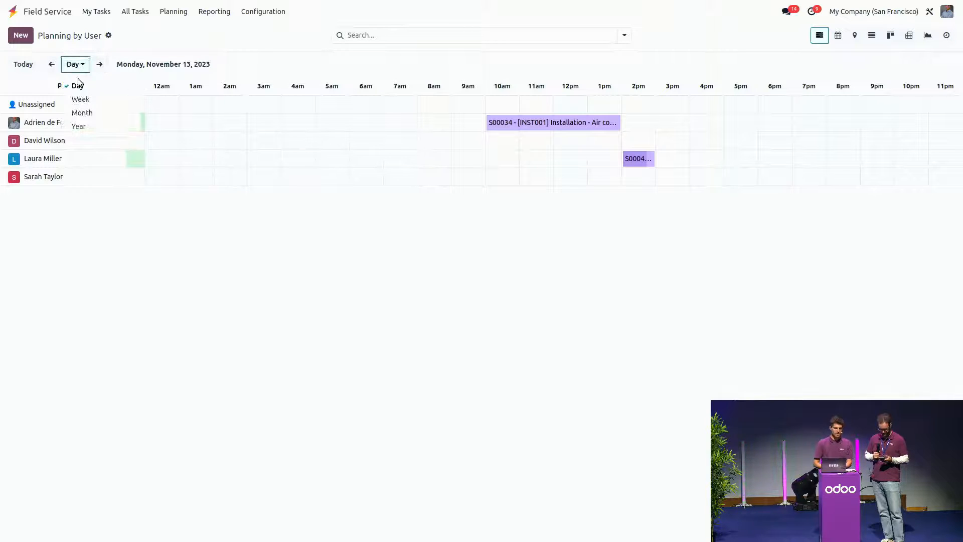
click(81, 103)
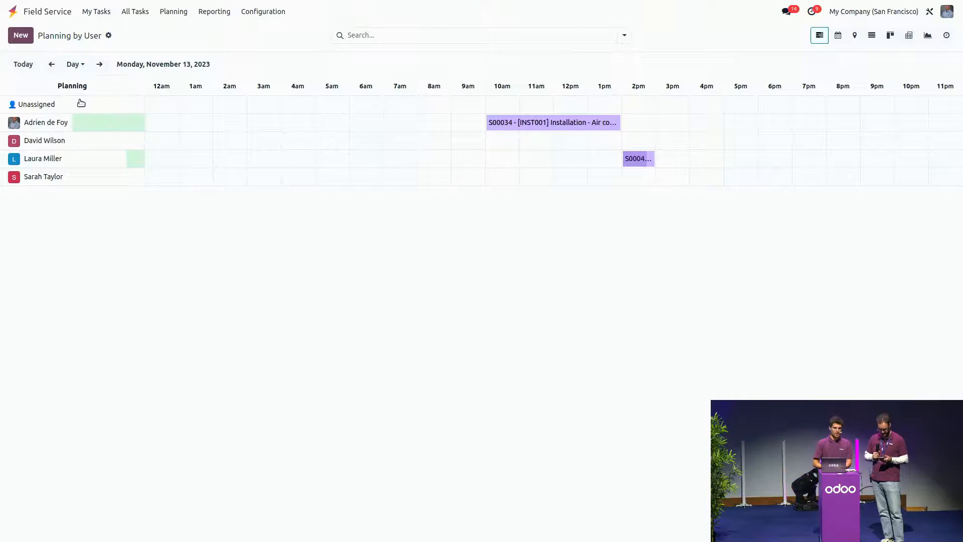
click(50, 66)
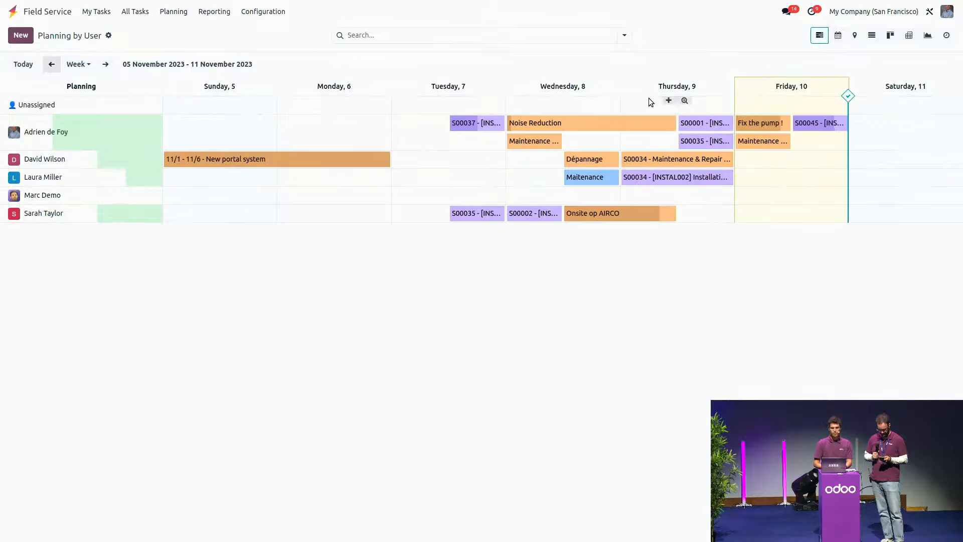
Step: Group the weekly planning by project and, within each project, by assignees
click(624, 35)
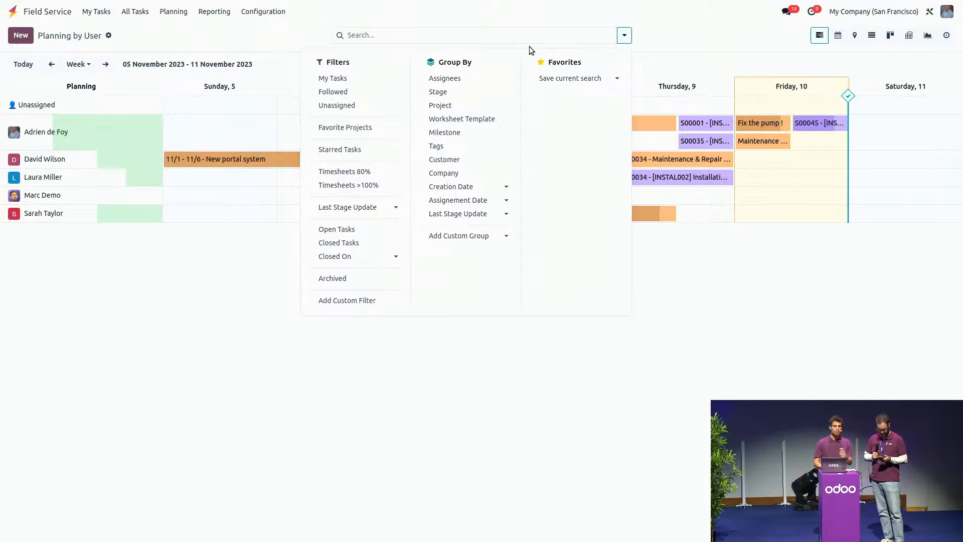
click(448, 106)
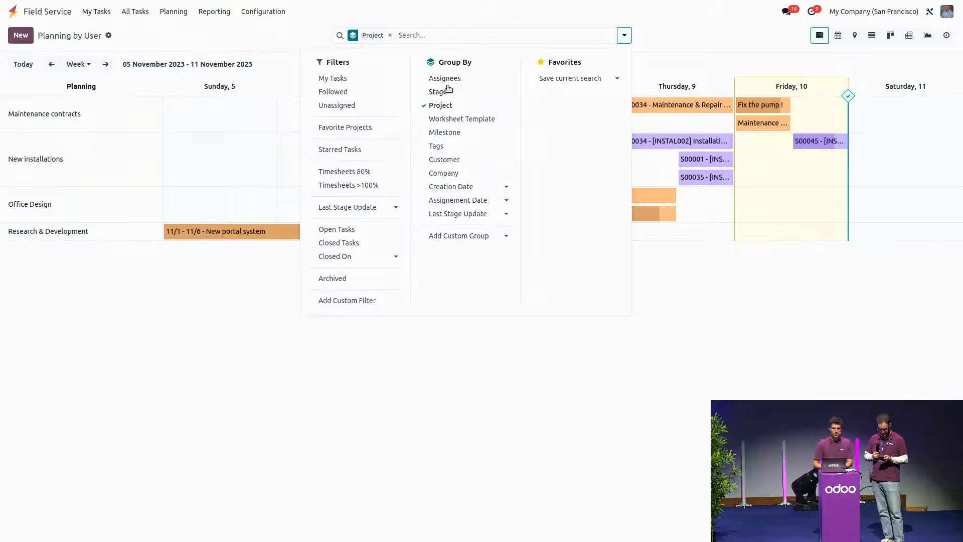
click(450, 82)
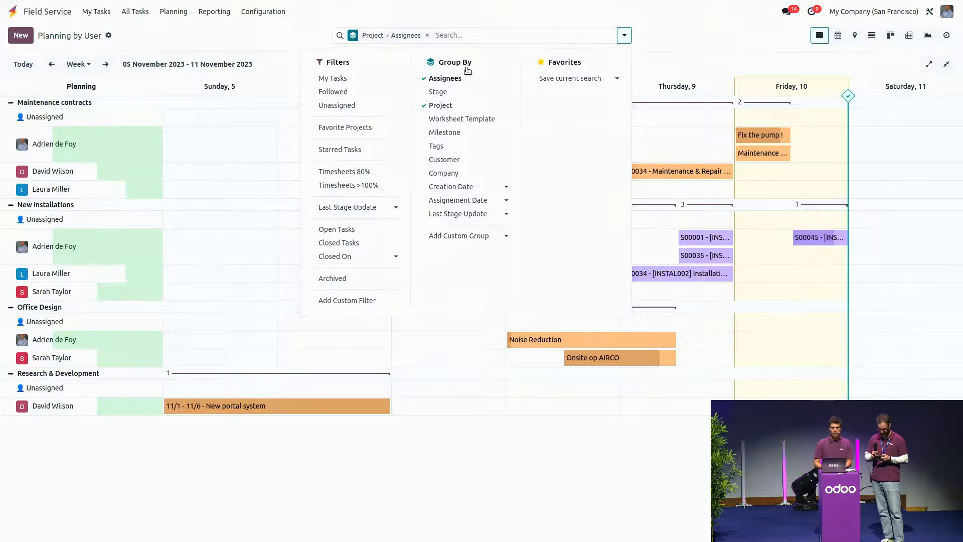
click(489, 17)
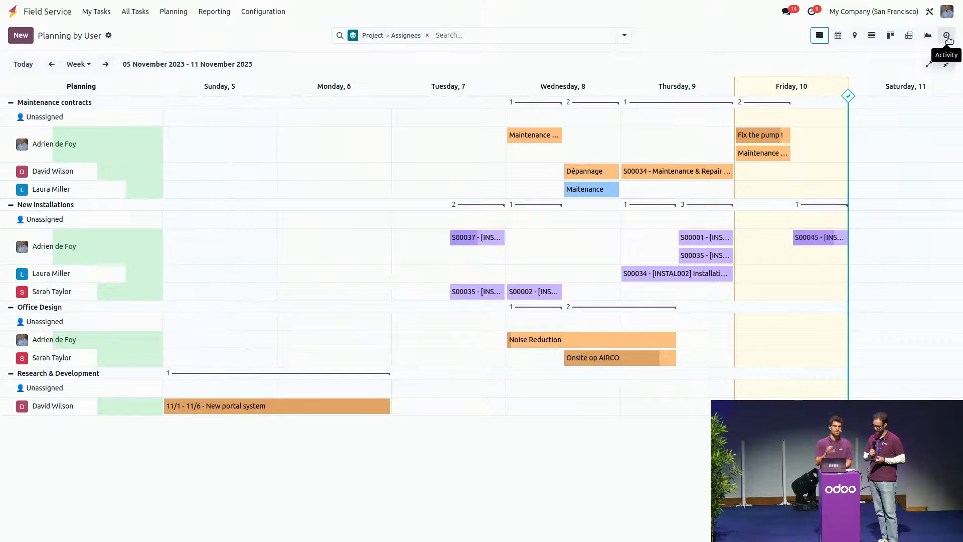
Step: Open the Customer analysis + Architecture task from all tasks and schedule a To Do activity on it with the default due date
click(130, 14)
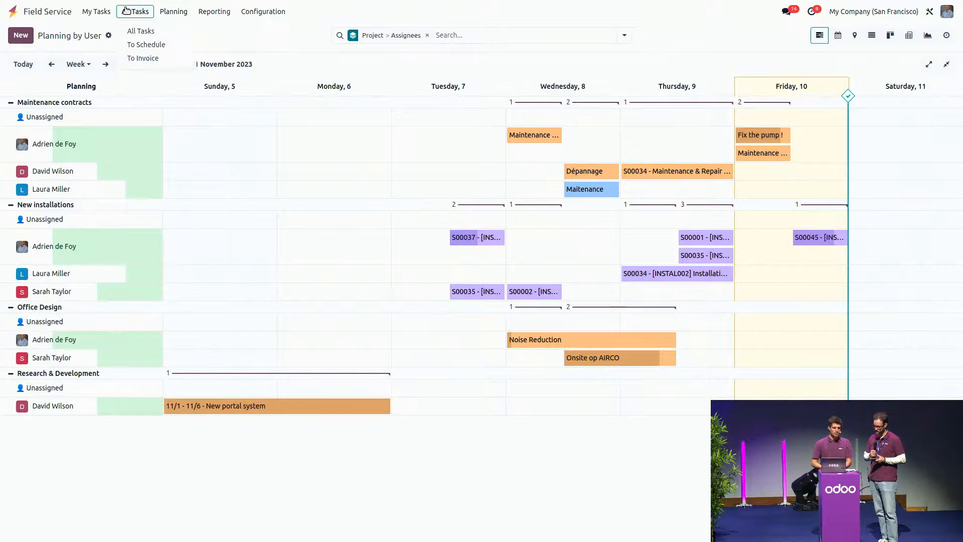
click(134, 32)
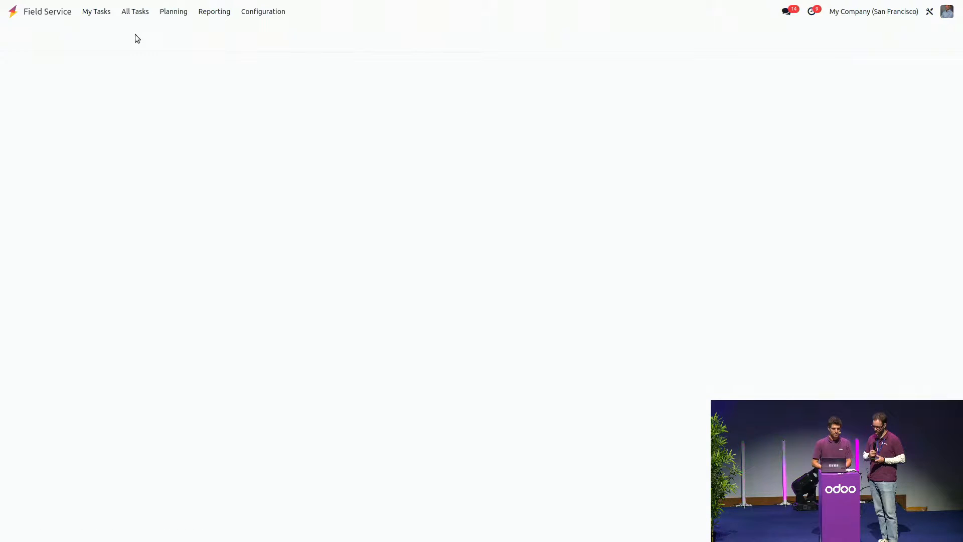
click(167, 75)
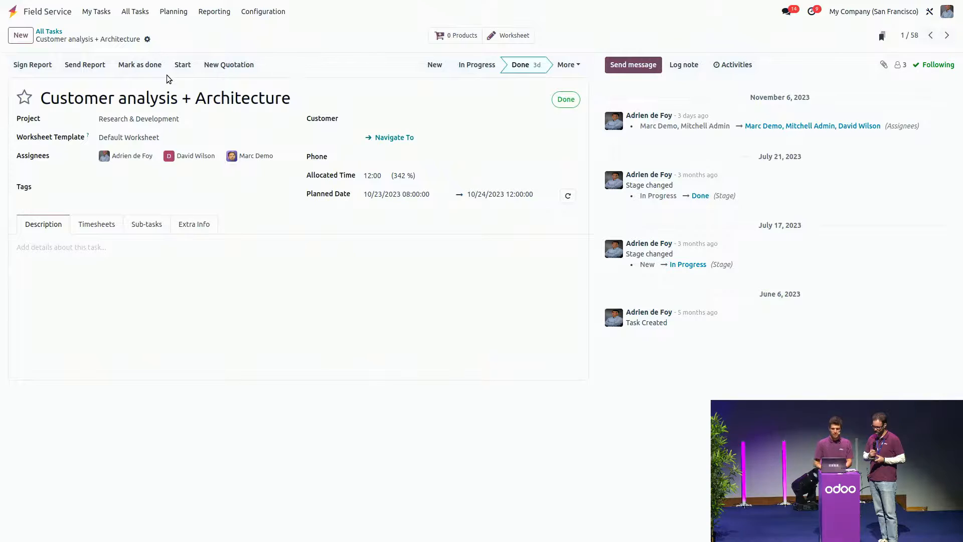
click(732, 66)
click(329, 209)
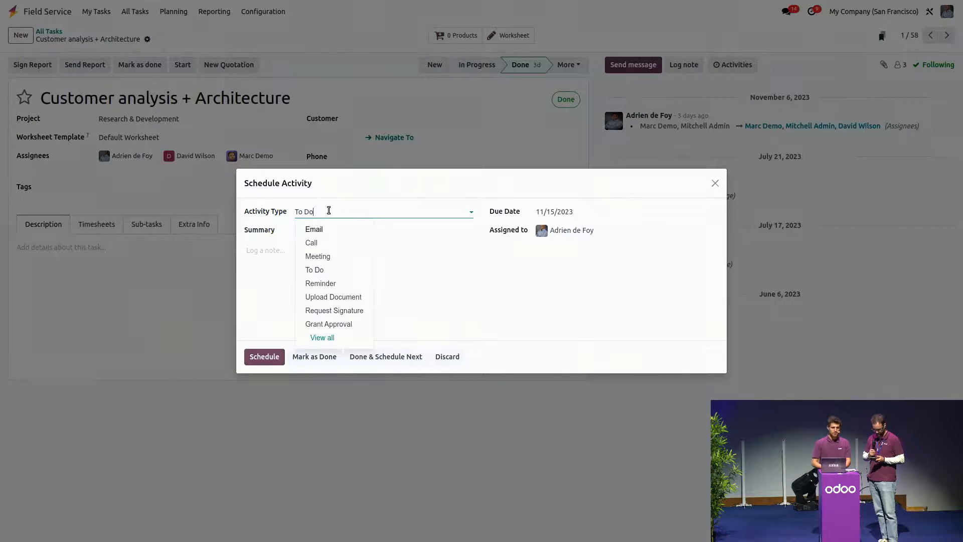
click(322, 270)
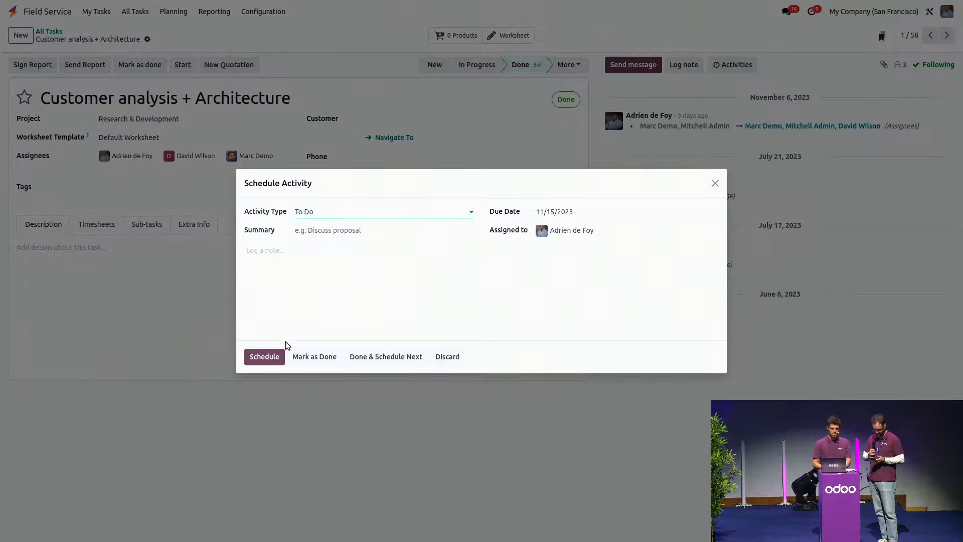
click(266, 357)
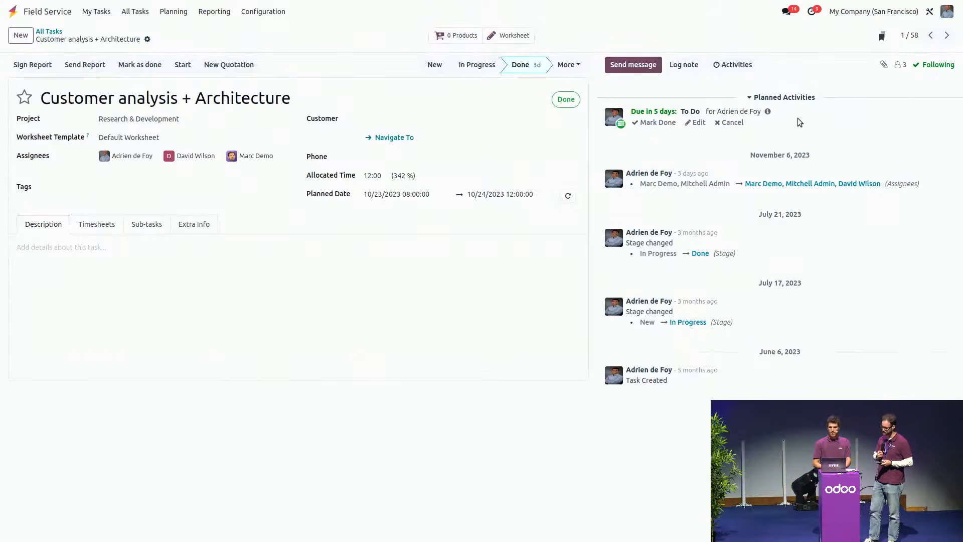
Step: Look at the scheduled activities of the planning by user, and return to its Gantt view
click(135, 12)
click(171, 13)
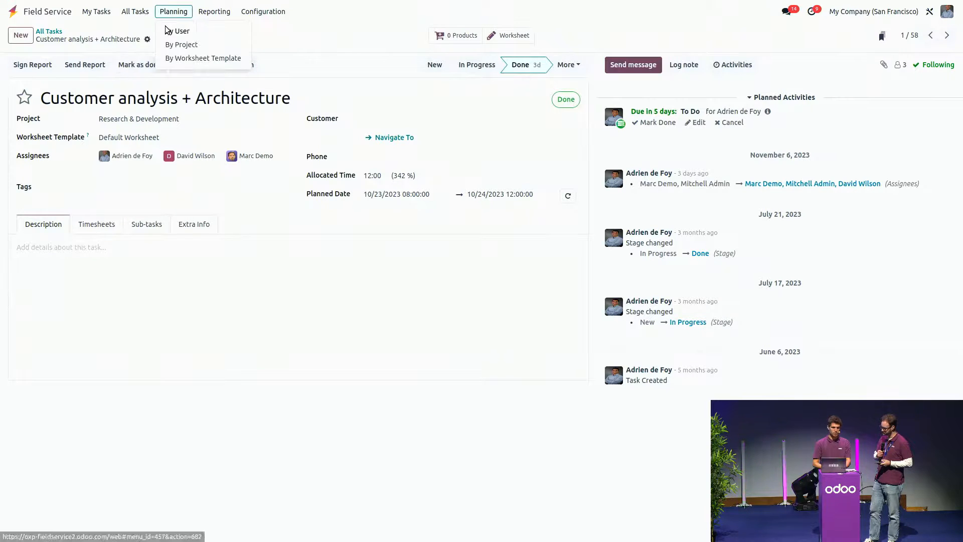
click(166, 28)
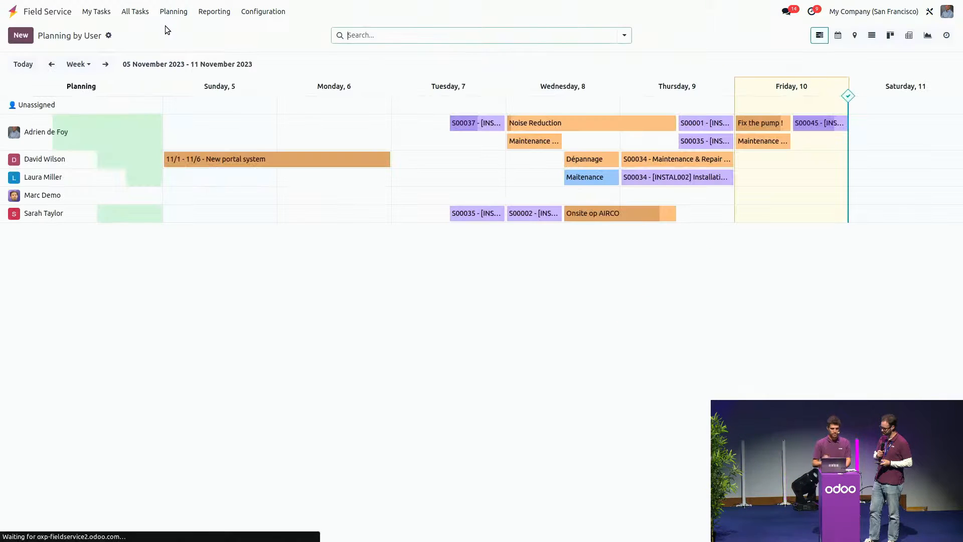
click(946, 35)
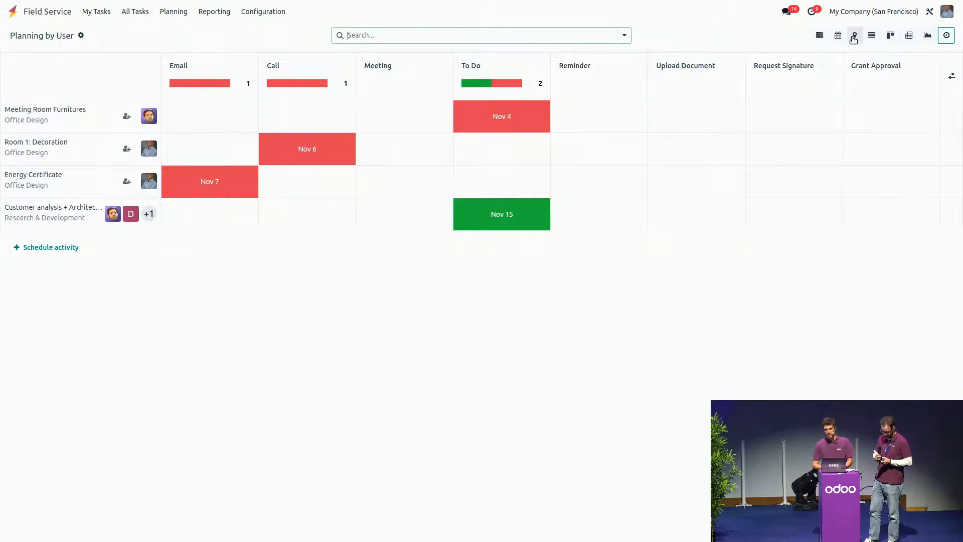
click(827, 40)
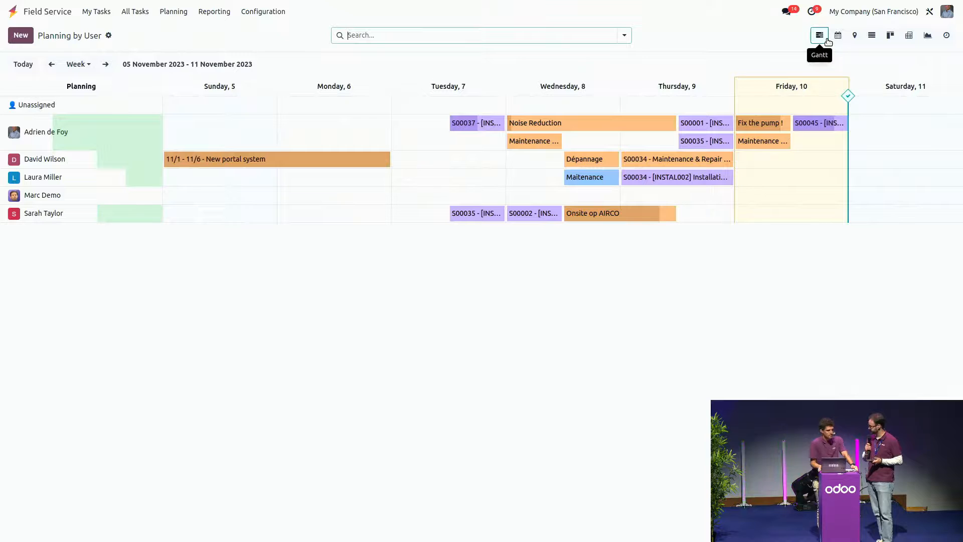
Step: Open the Tasks Analysis report as a pivot table and examine its available measures
click(261, 12)
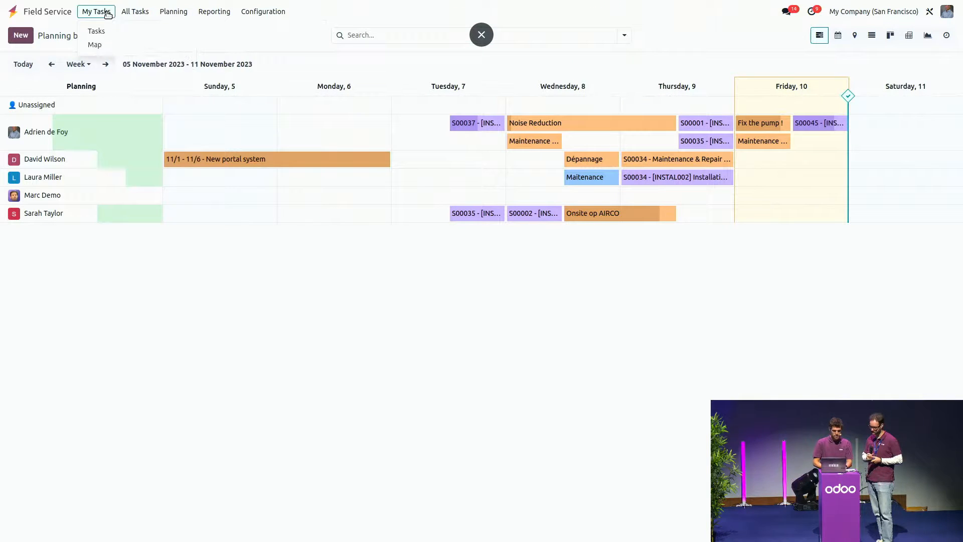
mouse_move(205, 14)
click(214, 32)
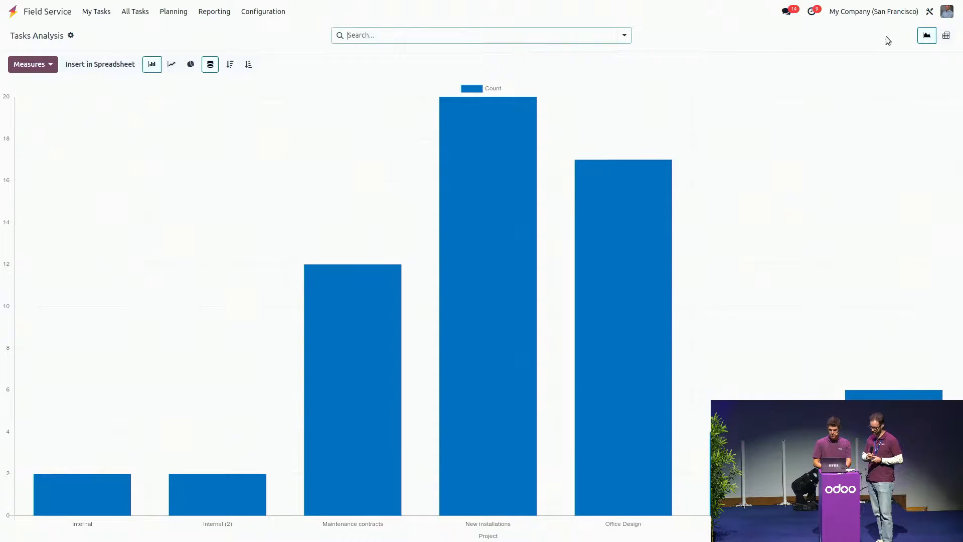
click(947, 35)
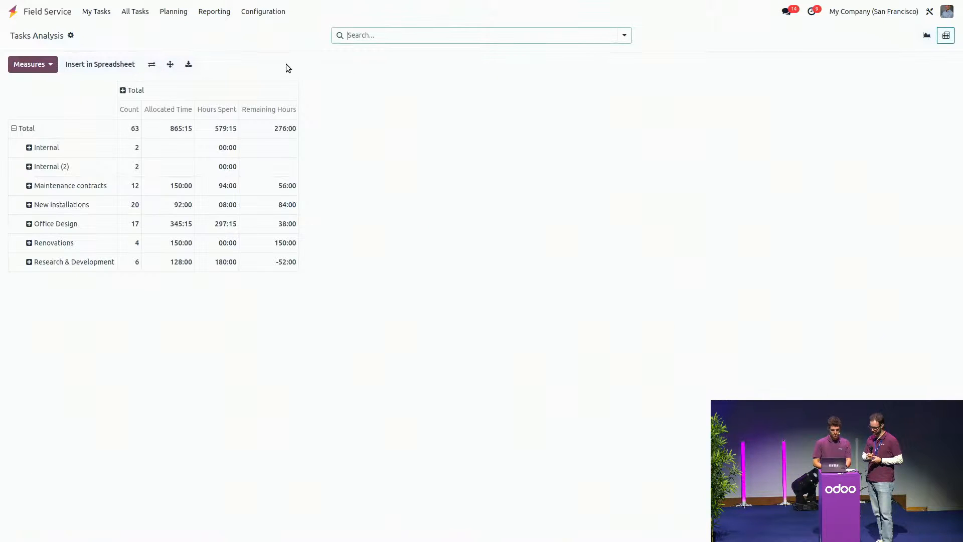
click(36, 64)
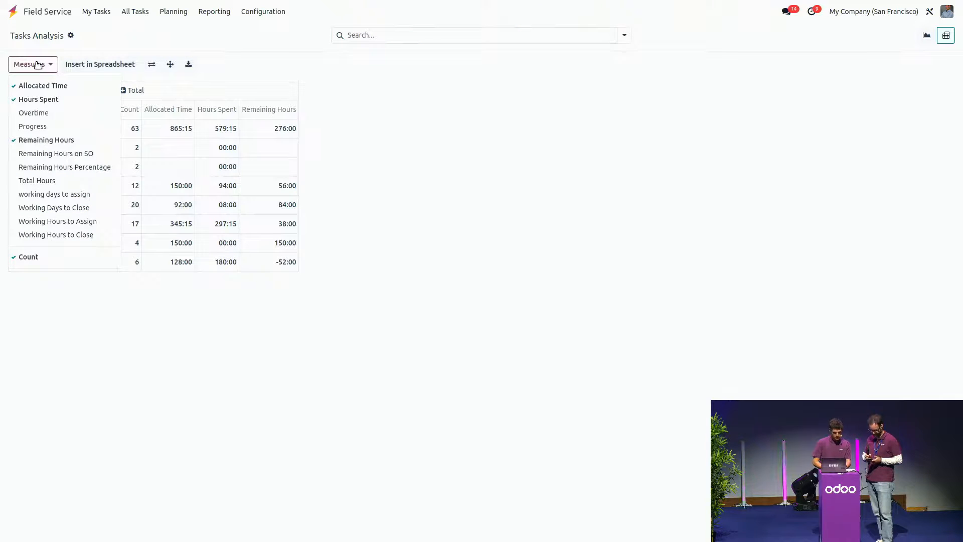
Step: Open the S00034 air conditioning unit installation task from the personal task list
click(93, 12)
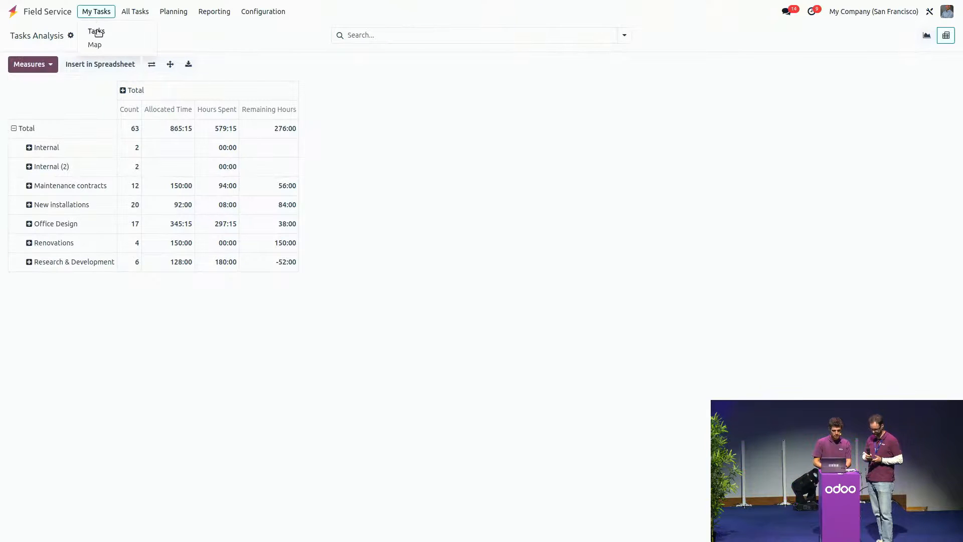
click(97, 31)
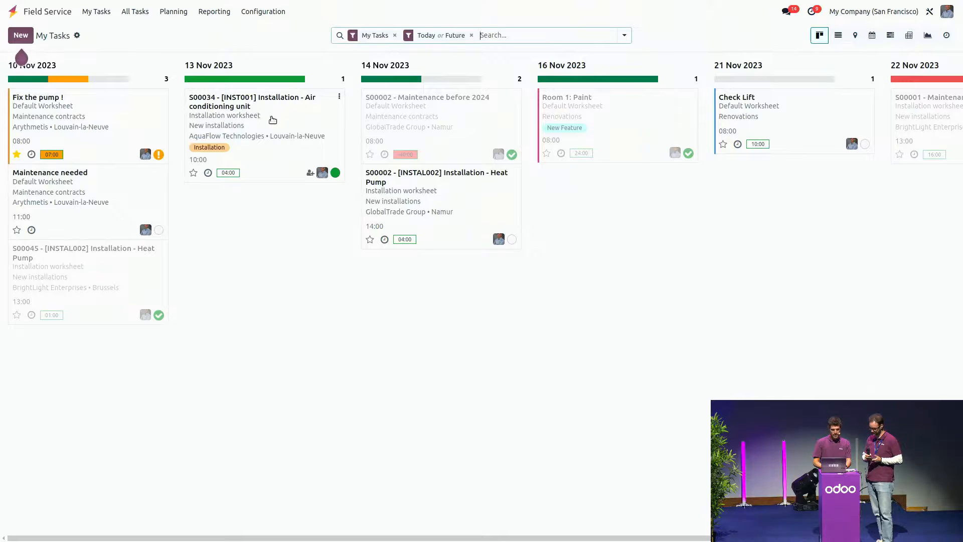
click(272, 120)
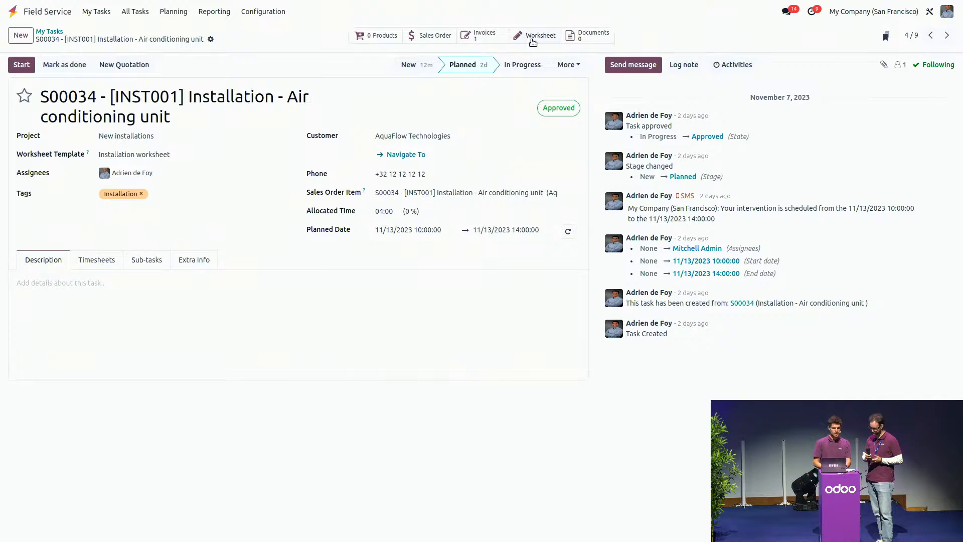
Step: View the Customer analysis + Architecture task from the list of all tasks, and return to that list
click(137, 12)
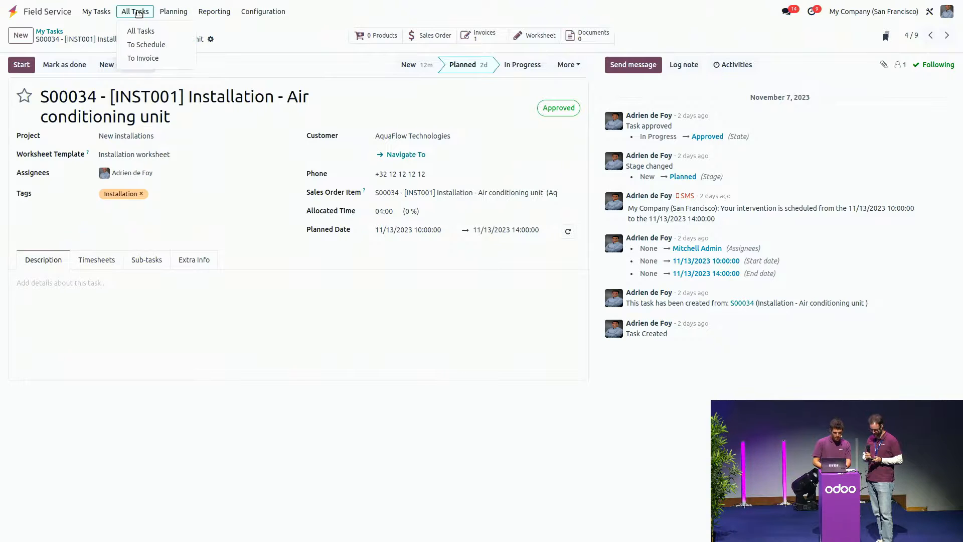
click(140, 31)
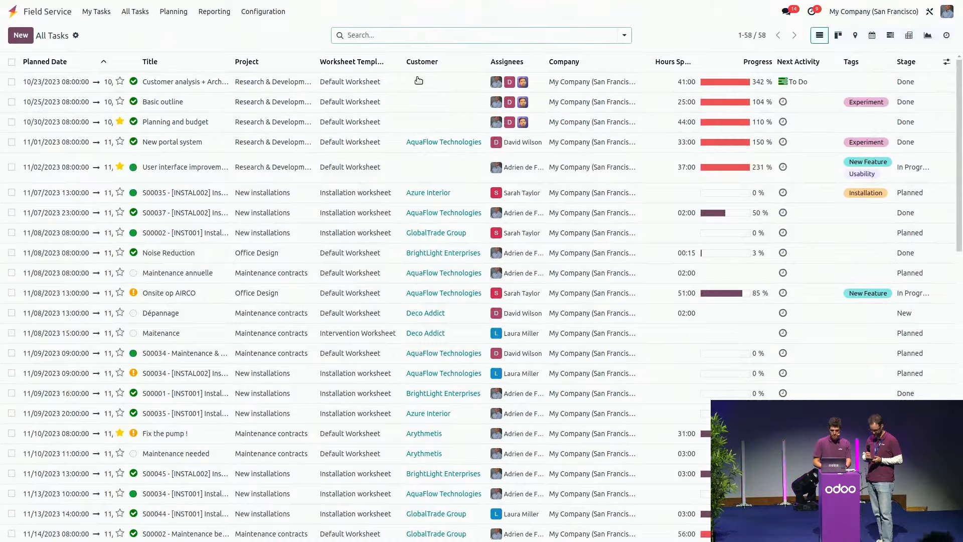
click(418, 80)
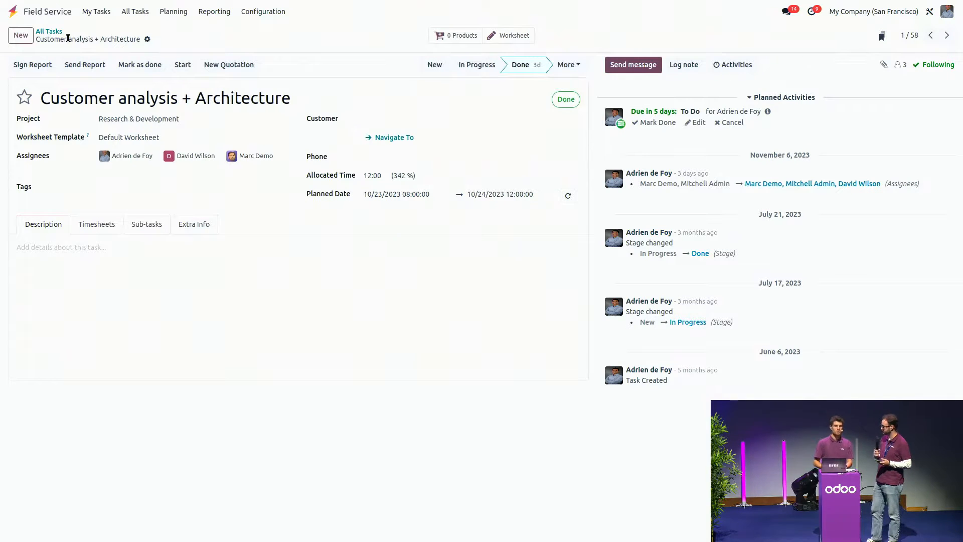
click(49, 32)
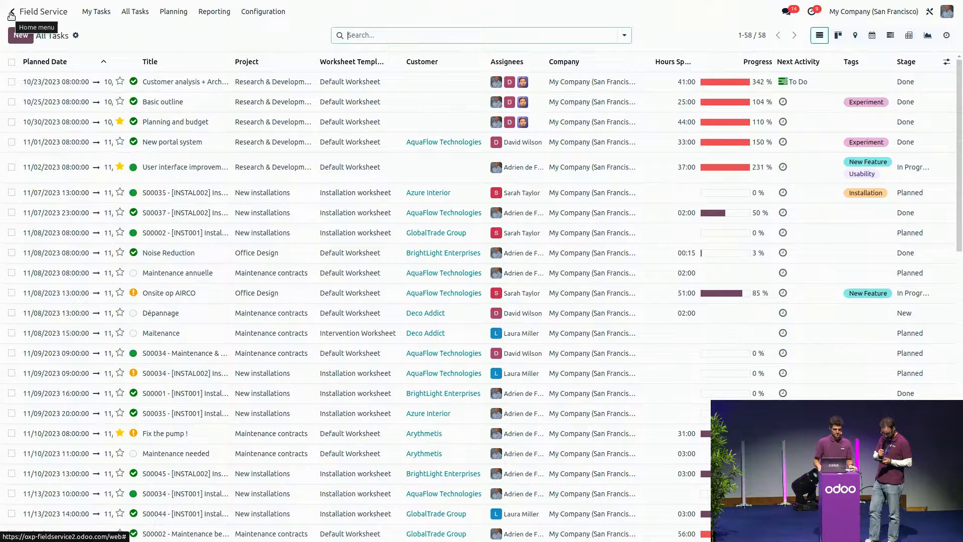
click(273, 11)
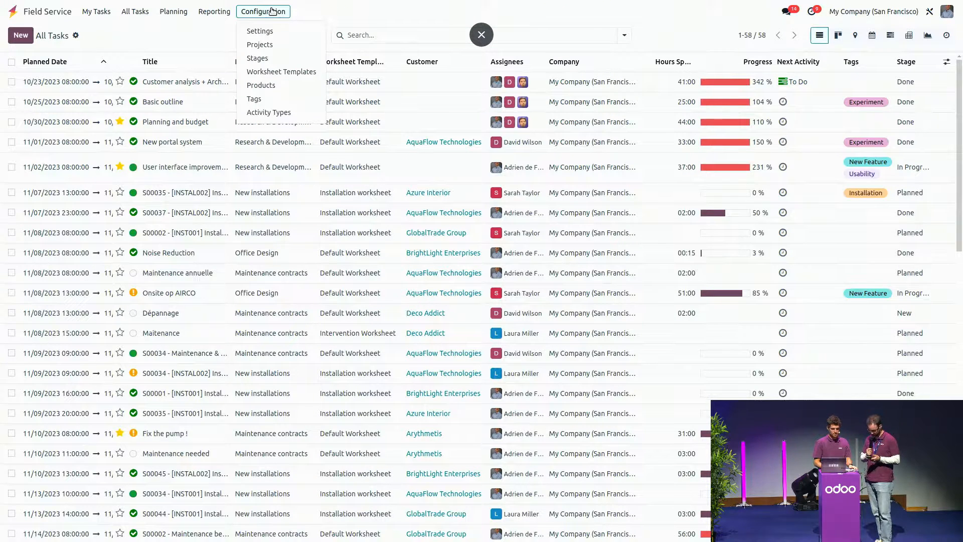
click(273, 11)
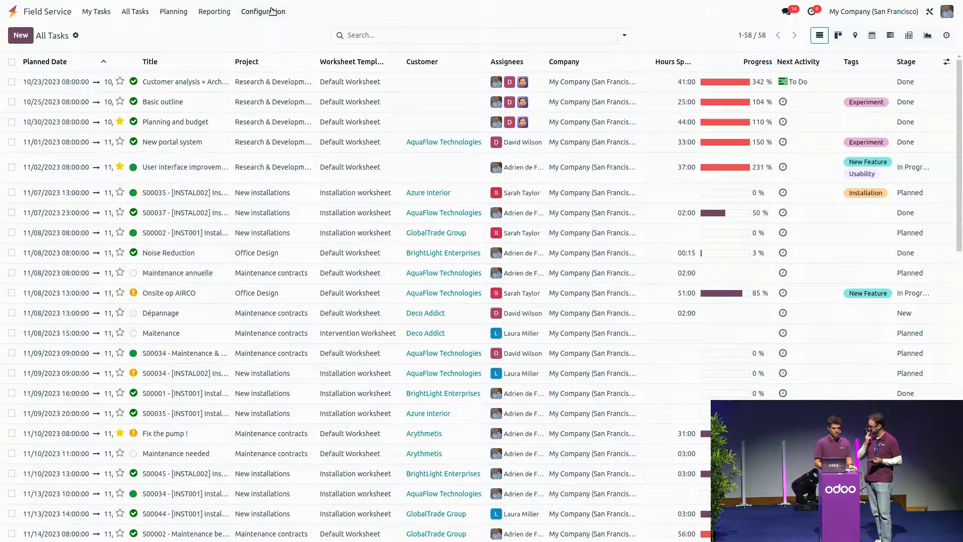
click(16, 10)
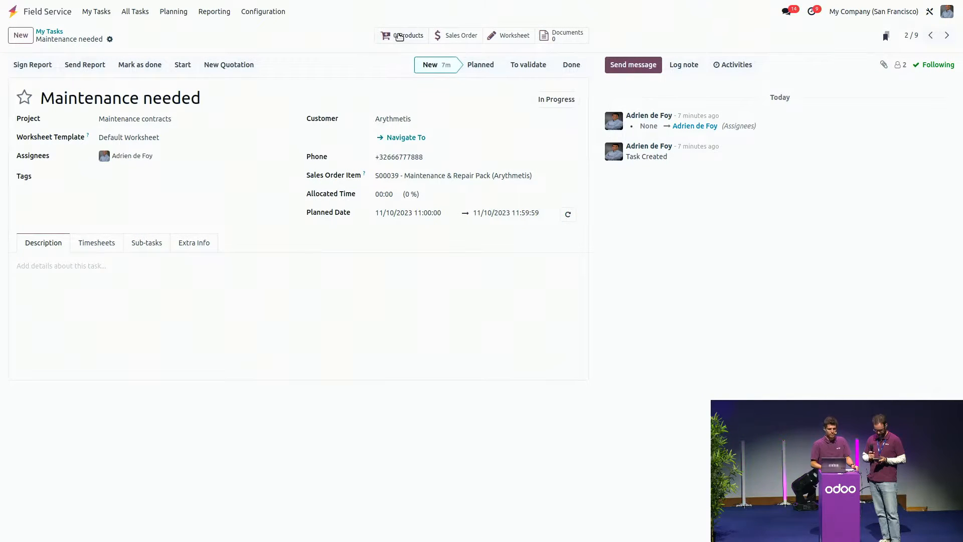
Step: Check the sales order linked to the Maintenance needed task, and return to the personal task board
click(462, 35)
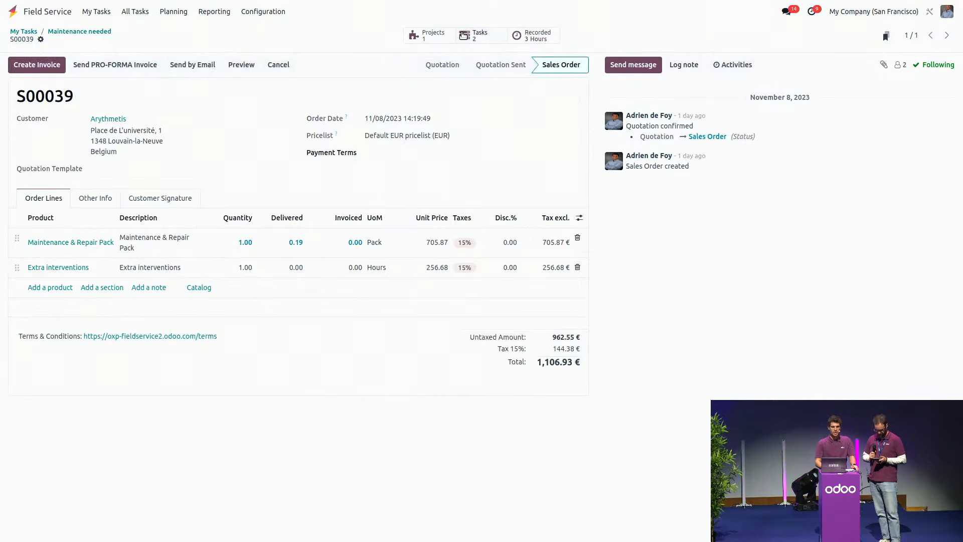
click(91, 34)
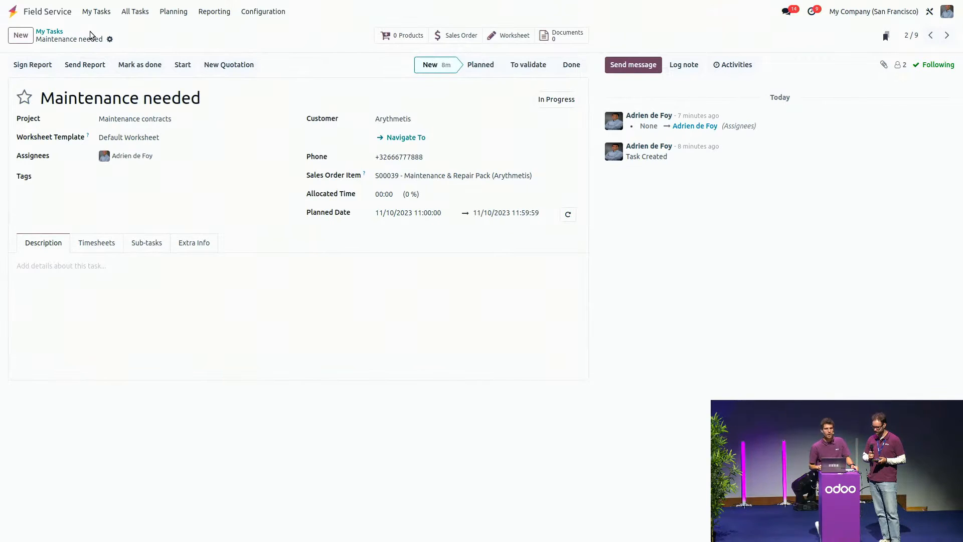
click(47, 32)
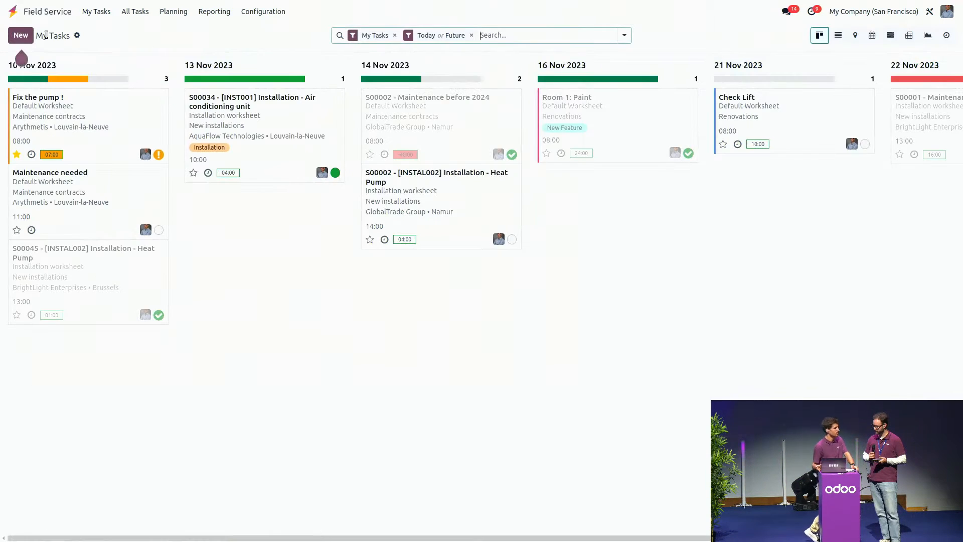